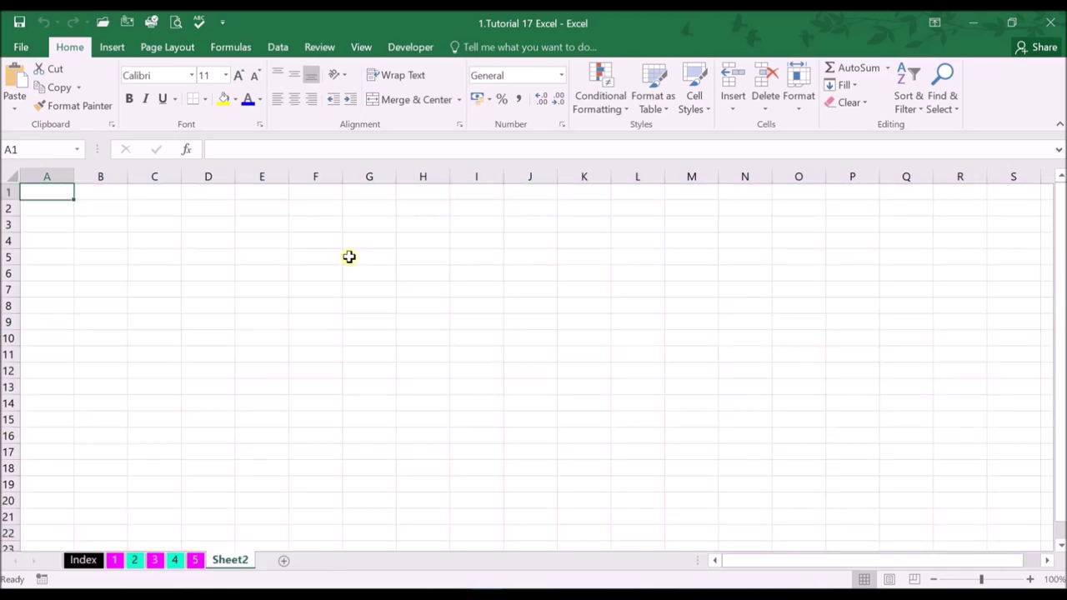
# - Look up the RAND function's description in the Formulas tab's Math & Trig list
pyautogui.click(230, 47)
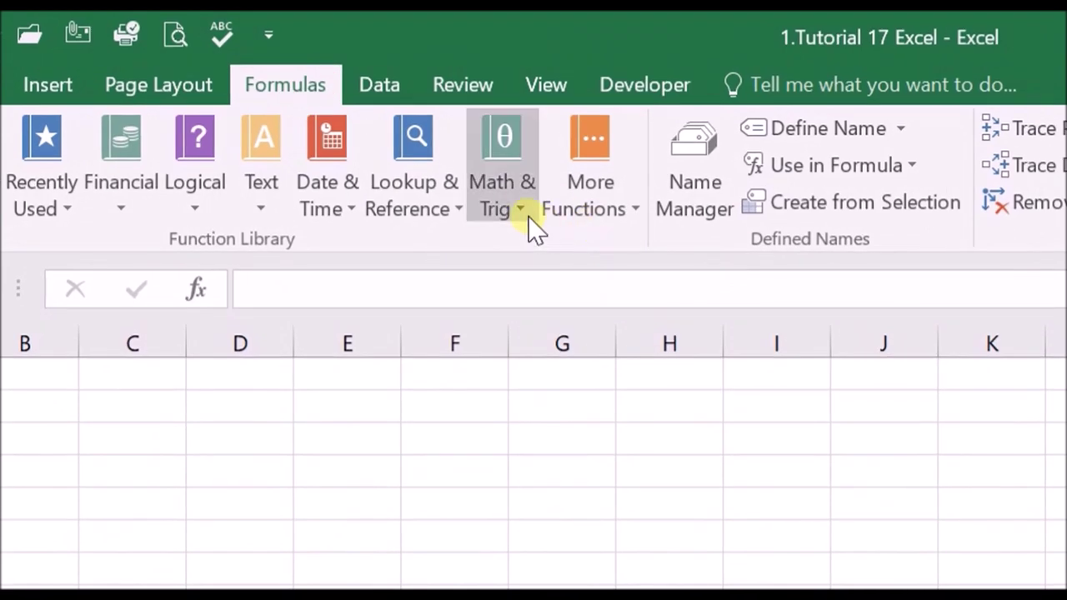
pyautogui.click(526, 215)
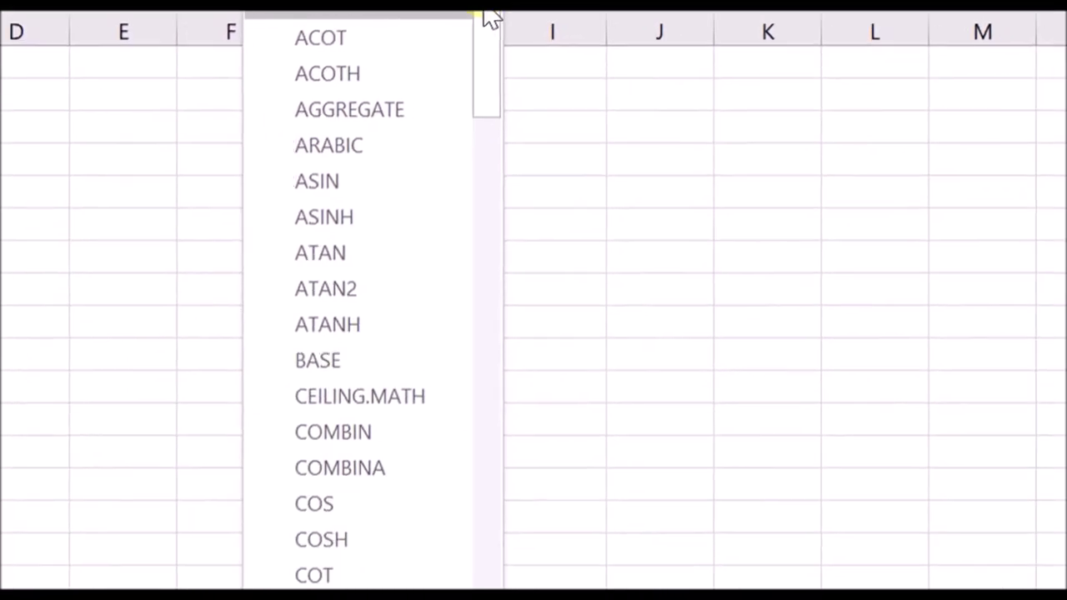
pyautogui.moveTo(490, 18); pyautogui.dragTo(488, 305)
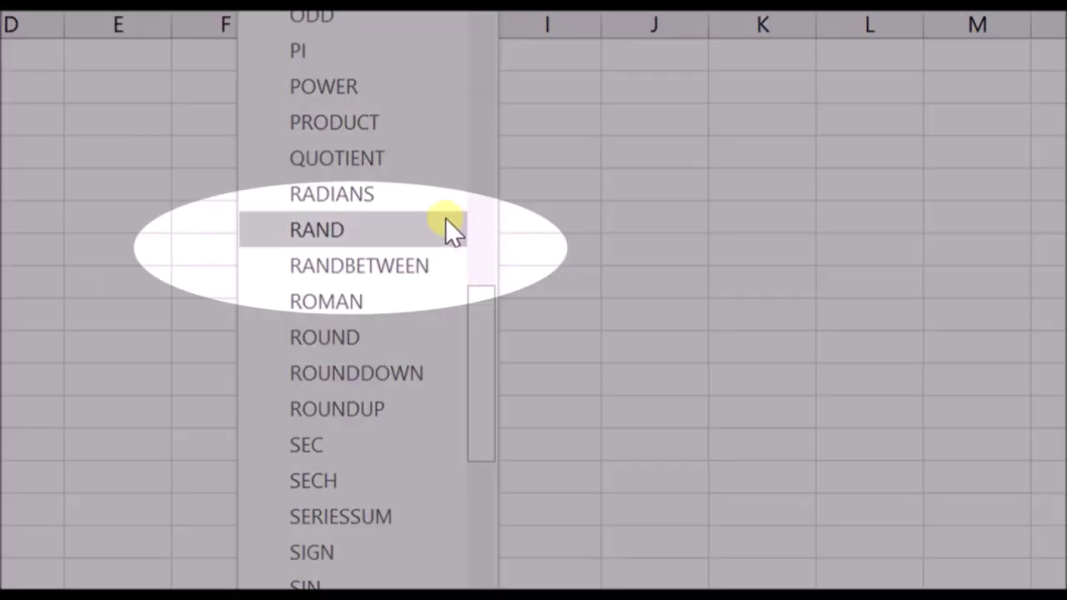
pyautogui.moveTo(445, 227)
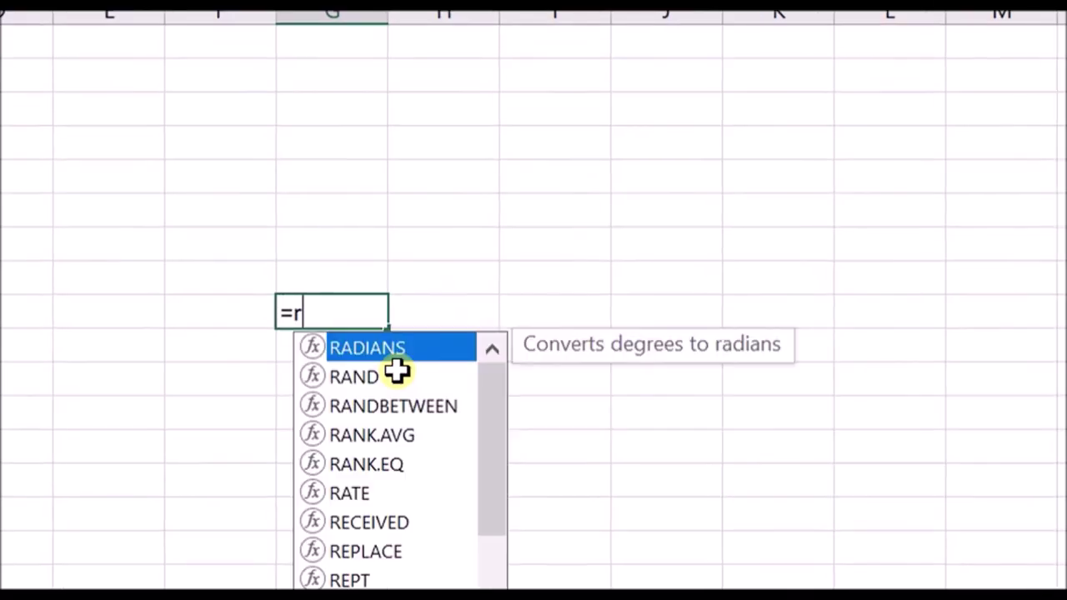
pyautogui.write('a')
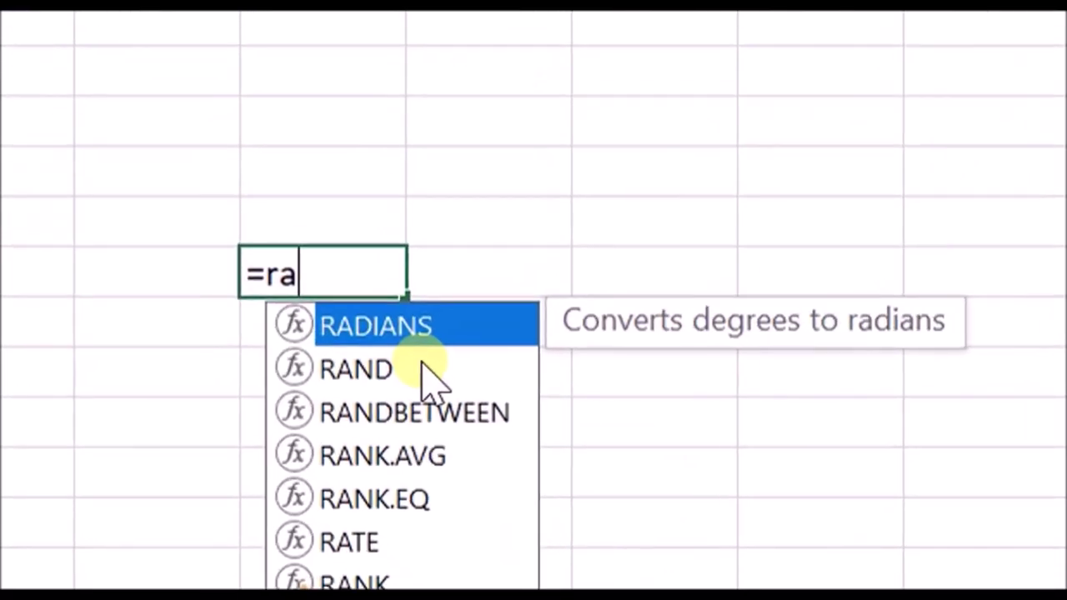
pyautogui.write('nd')
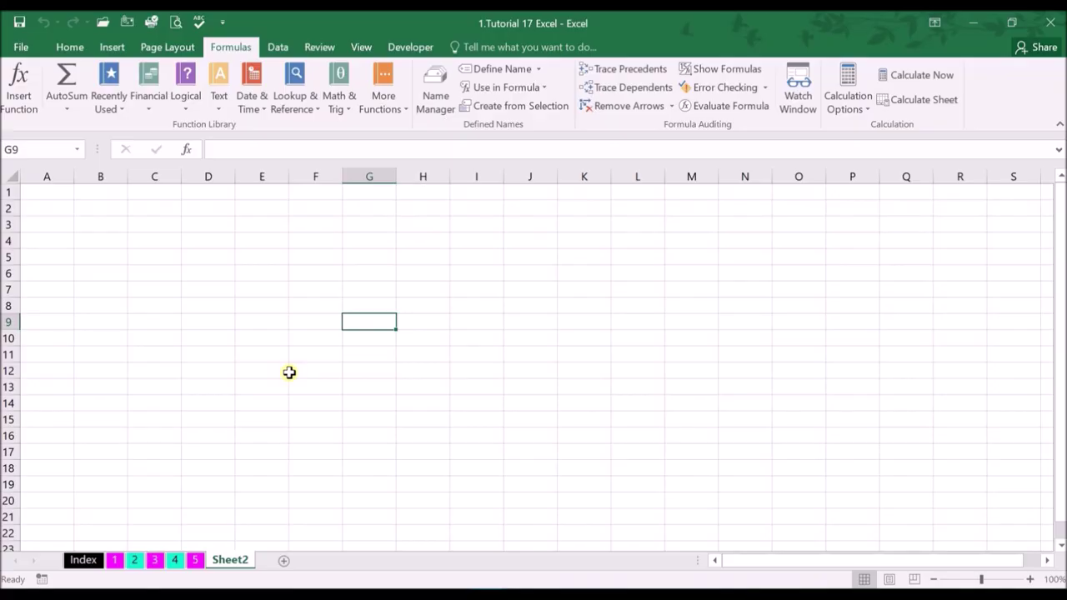
pyautogui.write('=today()')
pyautogui.press('Return')
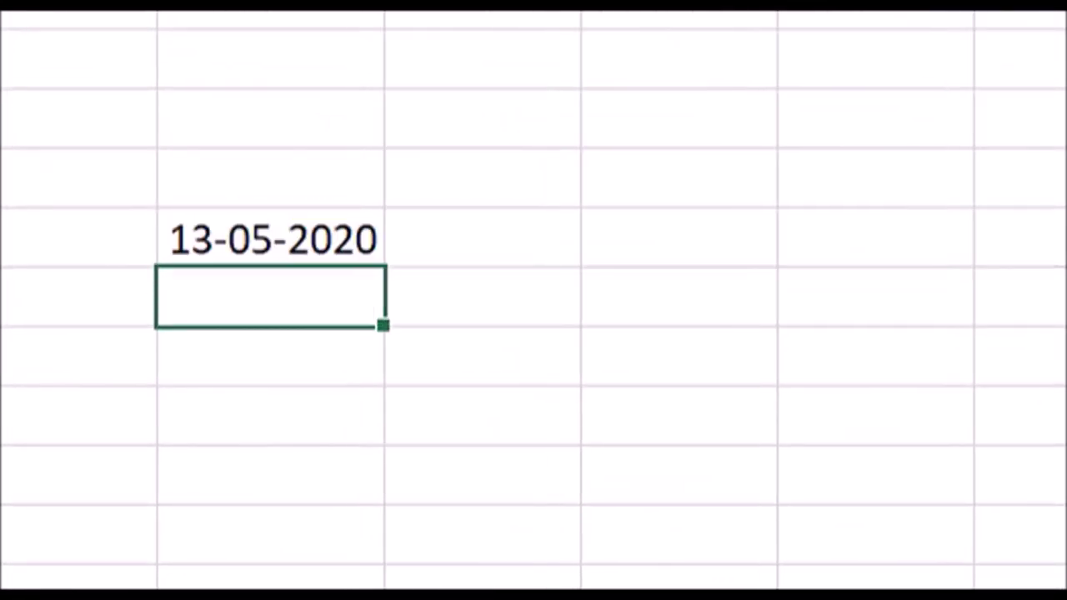
pyautogui.write('=now(')
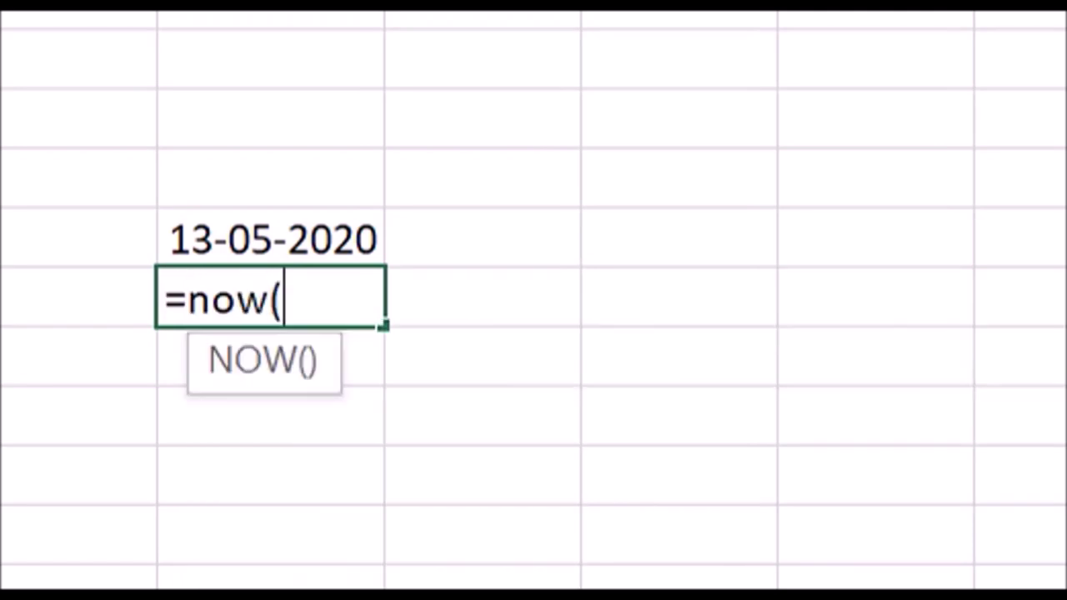
pyautogui.write(')')
pyautogui.press('Return')
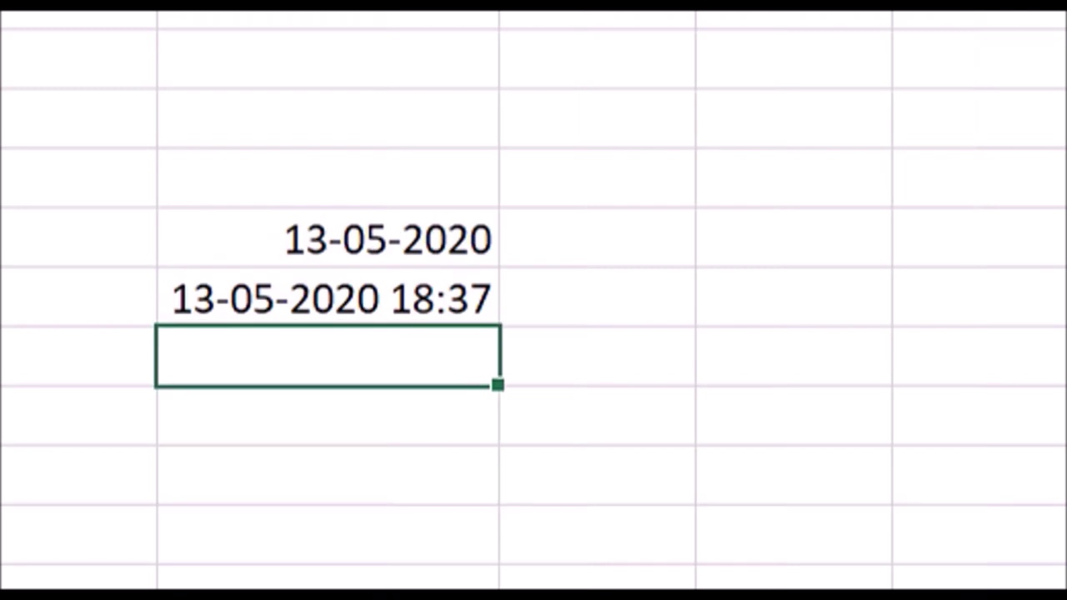
pyautogui.write('=rand()')
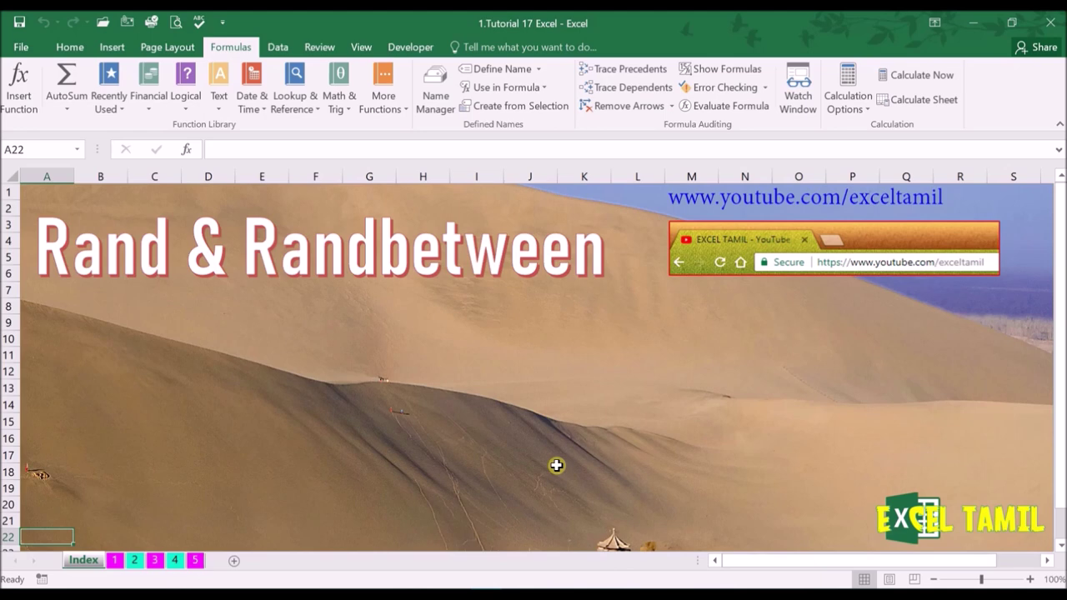
# - Move from the Index sheet to sheet 1 with the Name, RAND, RAND with 100 and Integer table
pyautogui.hotkey('ctrl', 'pagedown')
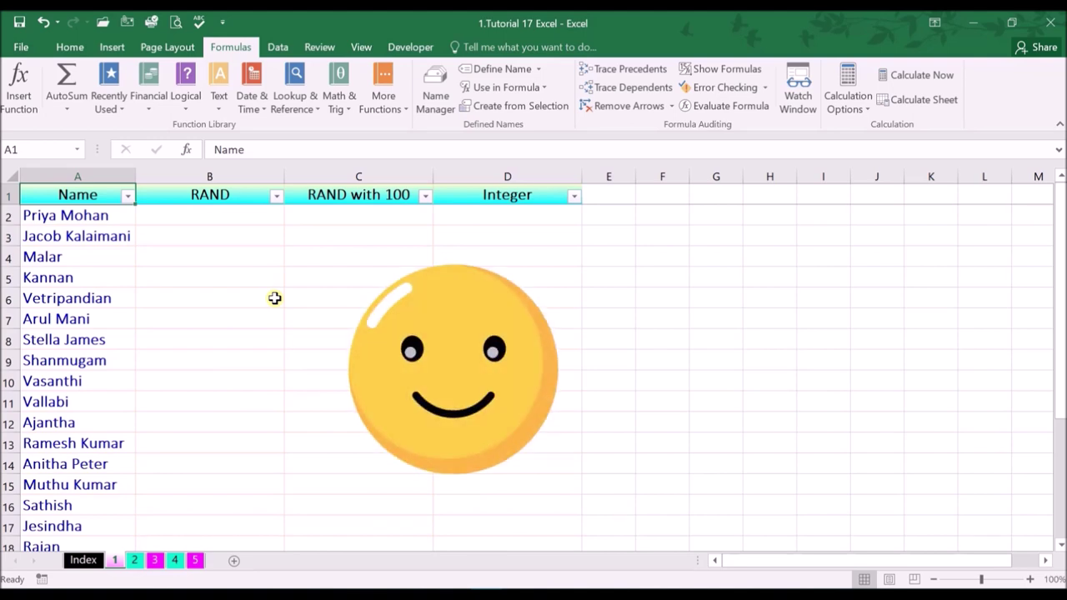
# - Enter =RAND() in B2 and copy it down the RAND column for every name
pyautogui.hotkey('ctrl', 'space')
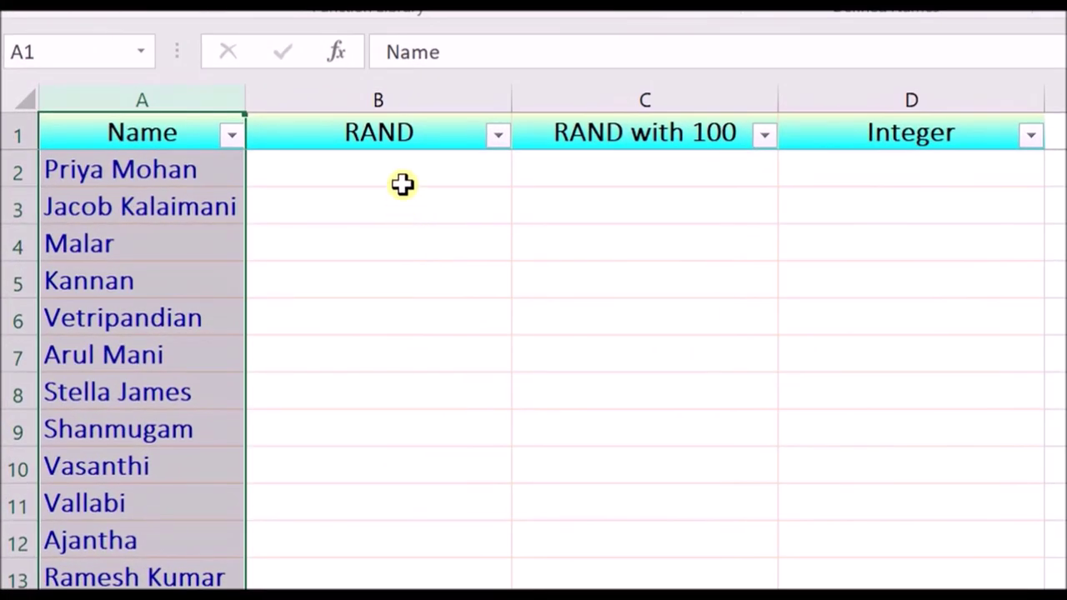
pyautogui.click(403, 180)
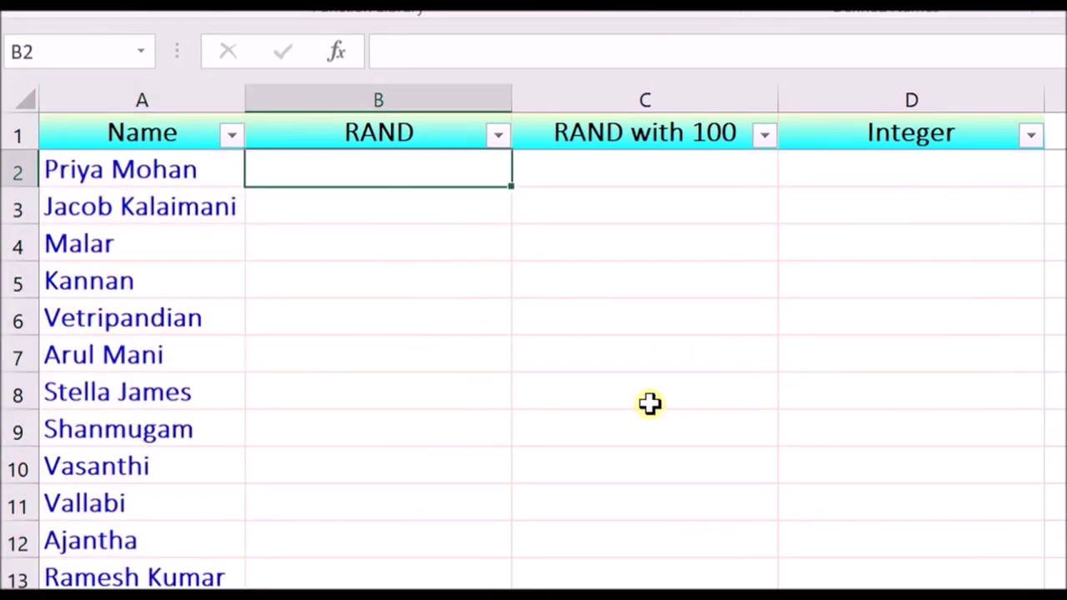
pyautogui.write('=')
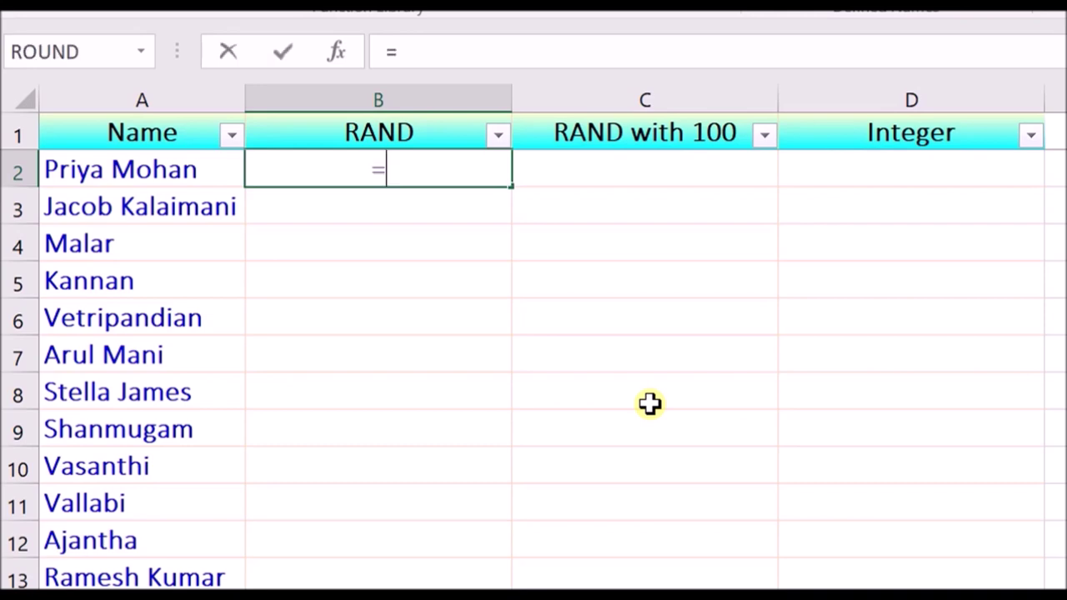
pyautogui.write('rand')
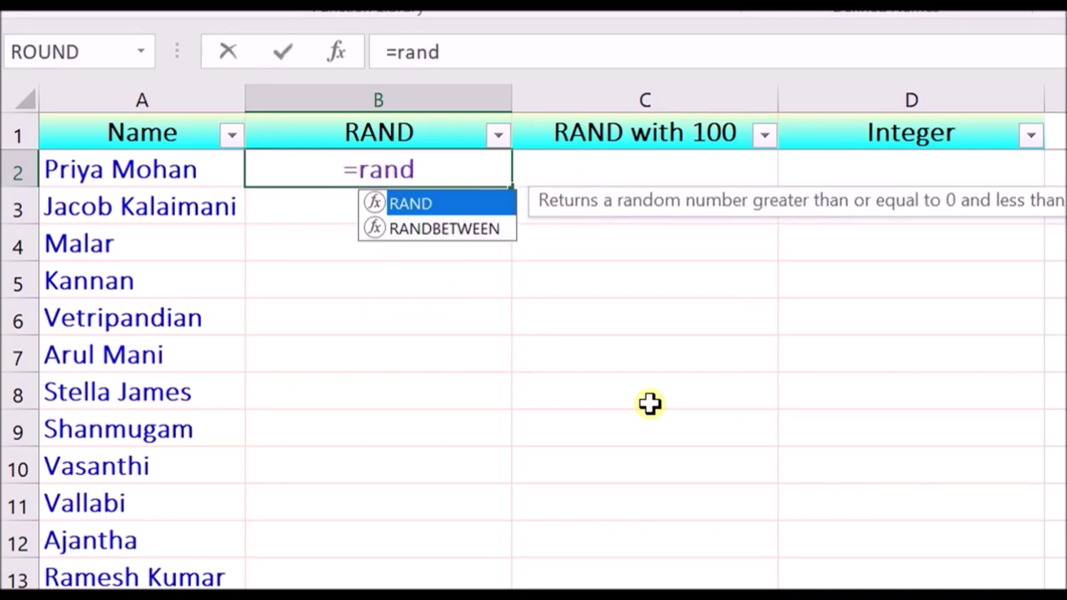
pyautogui.write('()')
pyautogui.press('Return')
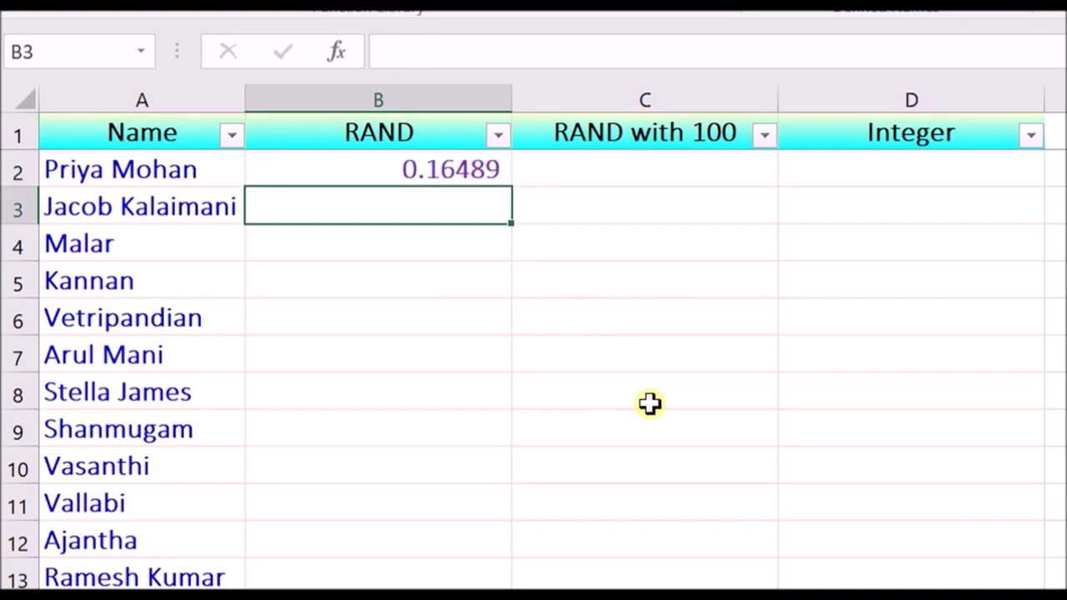
pyautogui.click(507, 172)
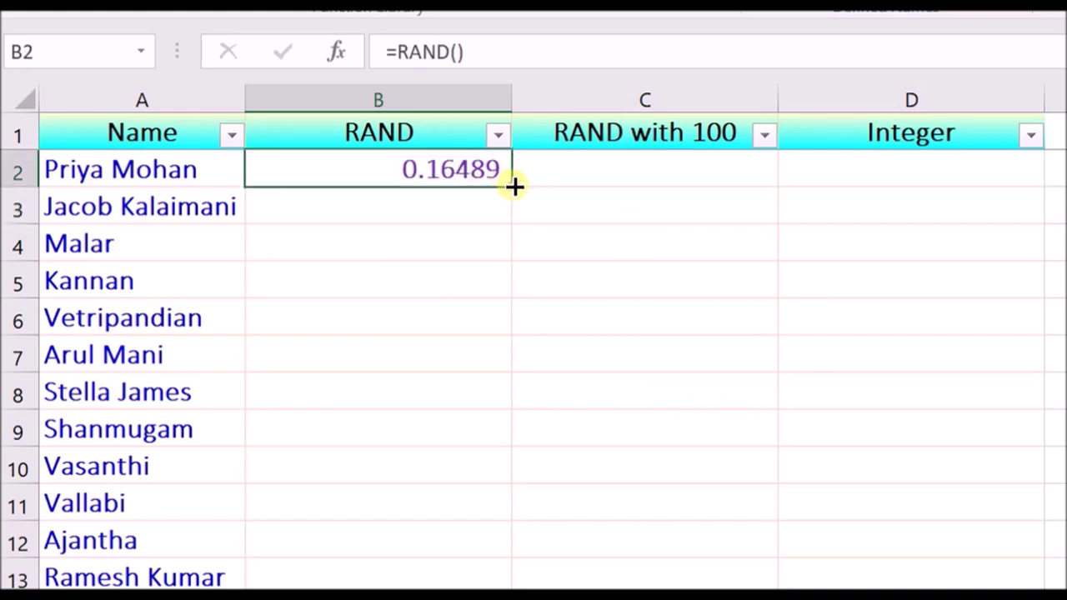
pyautogui.doubleClick(512, 185)
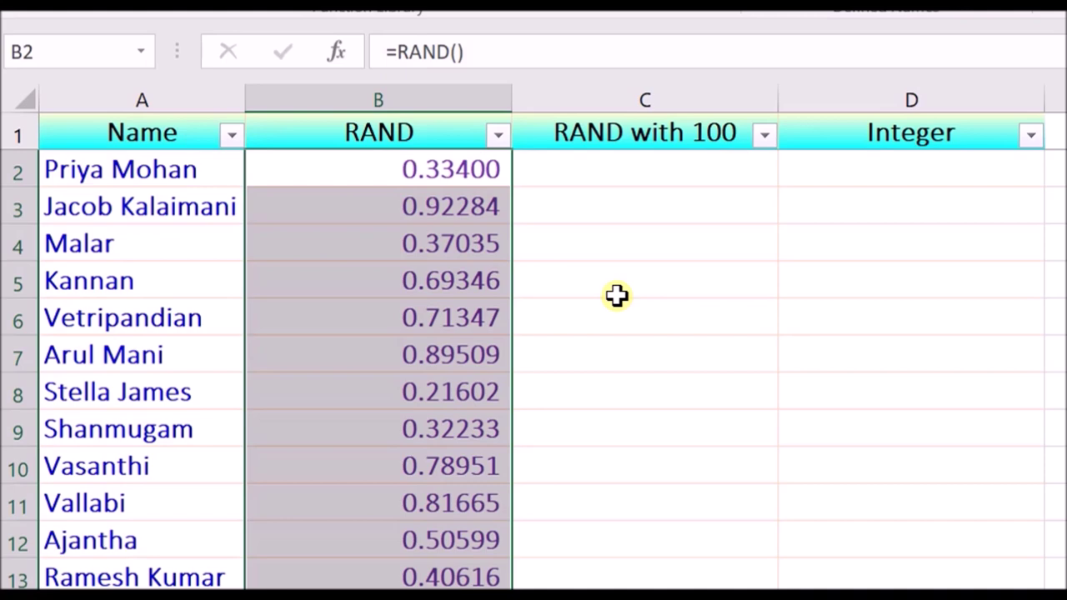
pyautogui.press('Right')
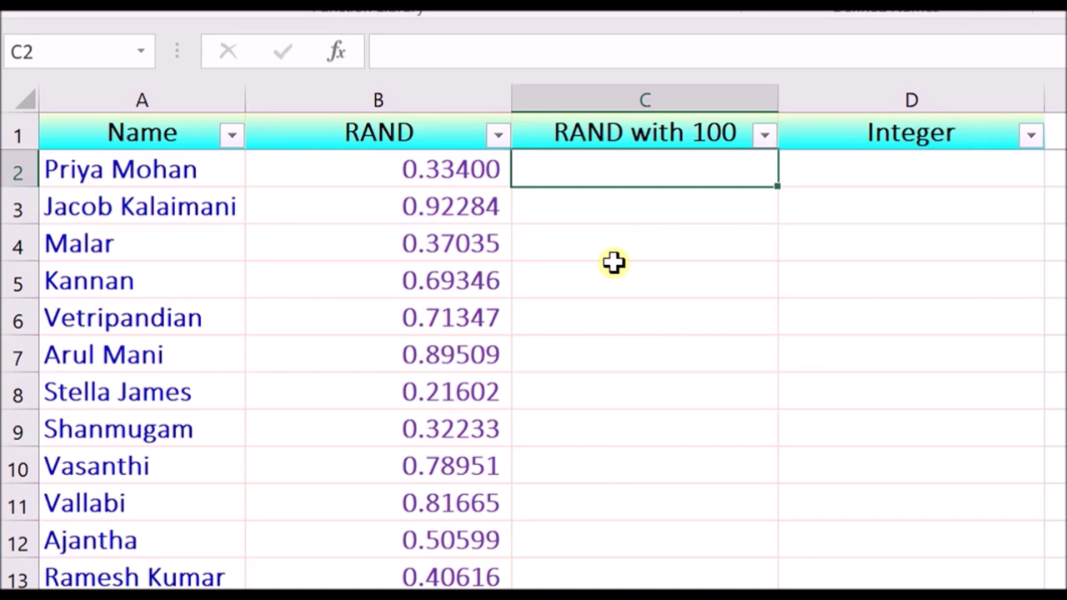
# - Recalculate with F9 so column B's RAND formulas produce new random decimals
pyautogui.doubleClick(588, 164)
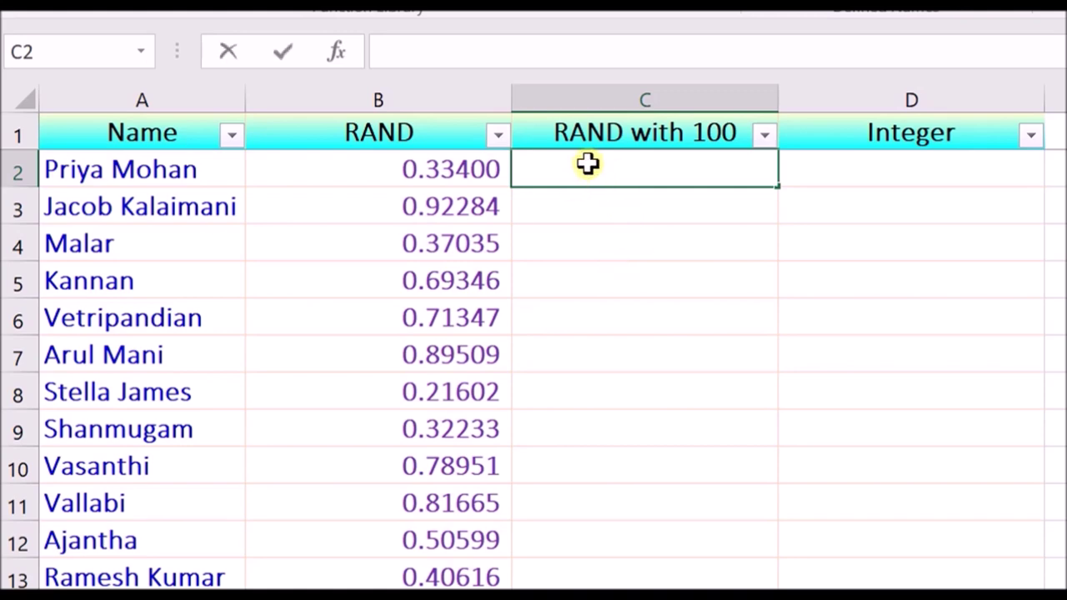
pyautogui.press('Return')
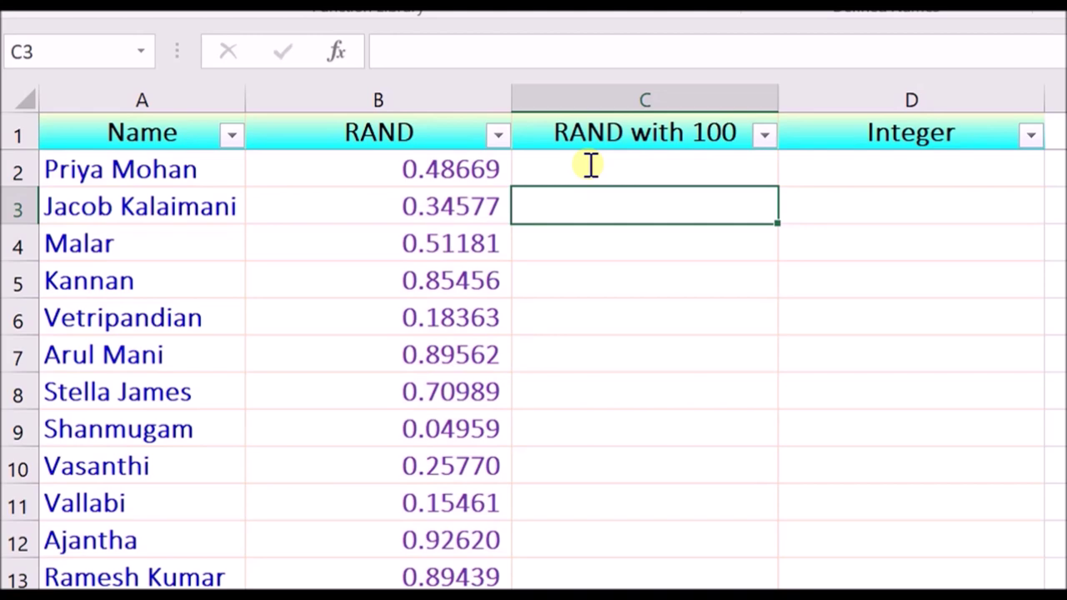
pyautogui.press('F9')
pyautogui.press('F9')
pyautogui.press('F9')
pyautogui.press('F9')
pyautogui.press('F9')
pyautogui.press('F9')
pyautogui.press('F9')
pyautogui.press('F9')
pyautogui.press('F9')
pyautogui.press('F9')
pyautogui.press('F9')
pyautogui.press('F9')
pyautogui.press('Left')
pyautogui.press('Up')
pyautogui.hotkey('ctrl', 'shift', 'Down')
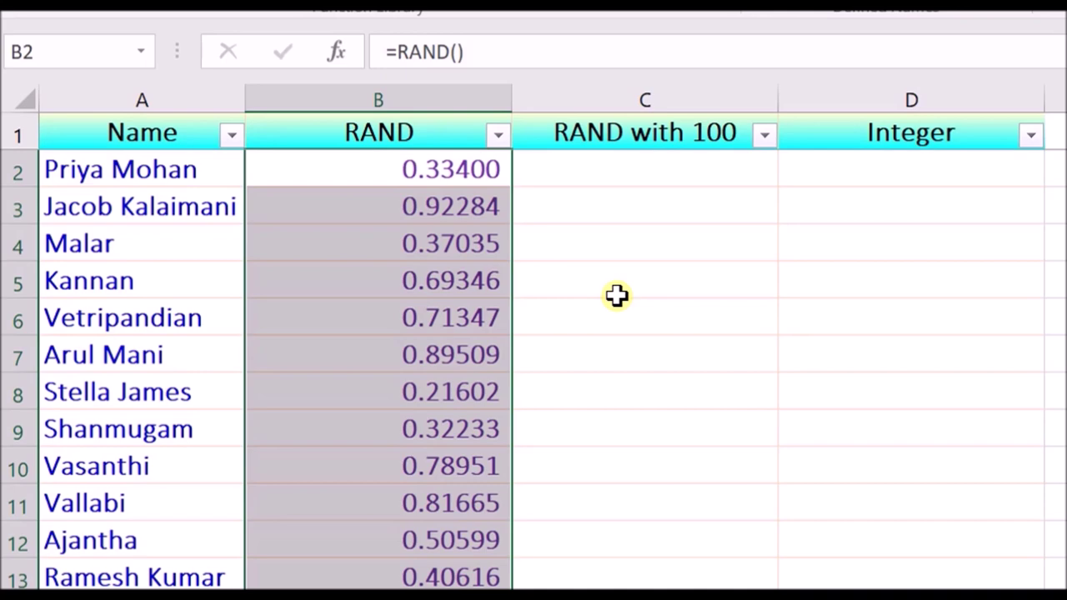
pyautogui.press('Right')
pyautogui.press('F9')
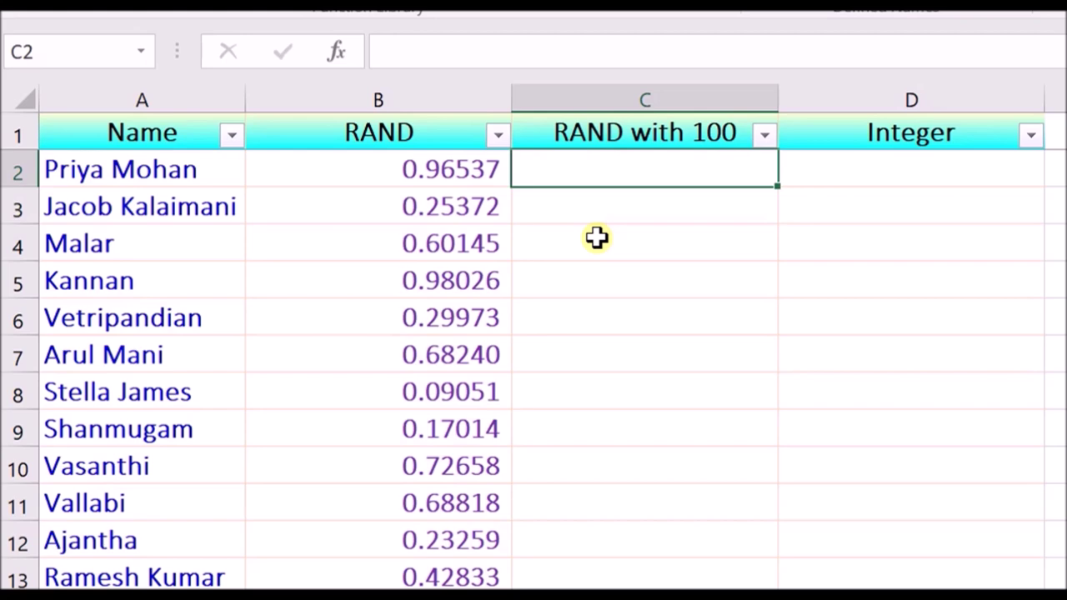
# - Enter =B2*100 in C2 and copy it down the RAND with 100 column
pyautogui.write('=')
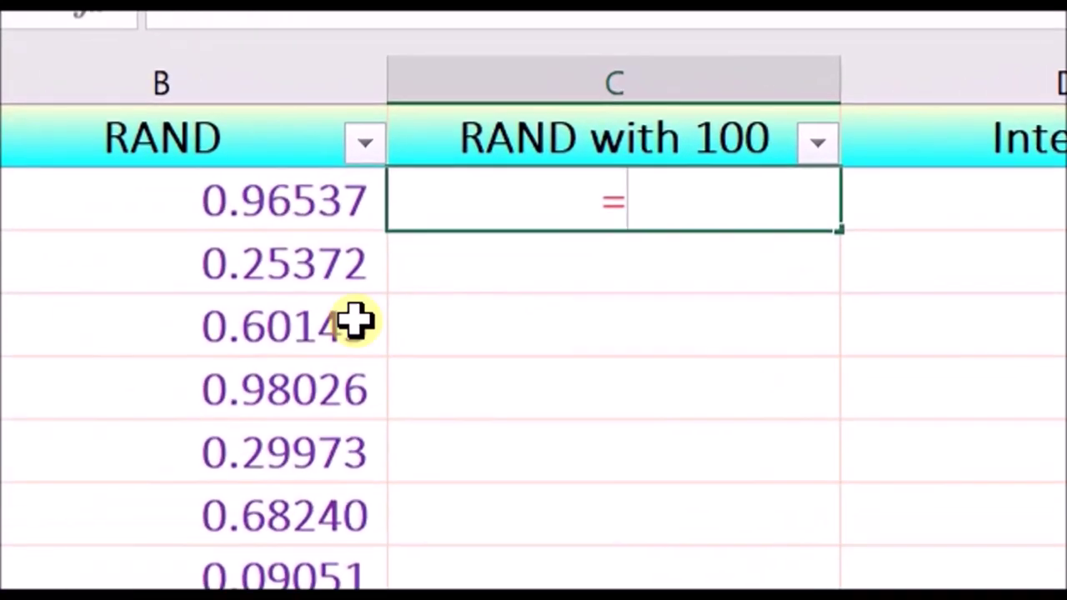
pyautogui.press('Left')
pyautogui.write('*100')
pyautogui.press('Return')
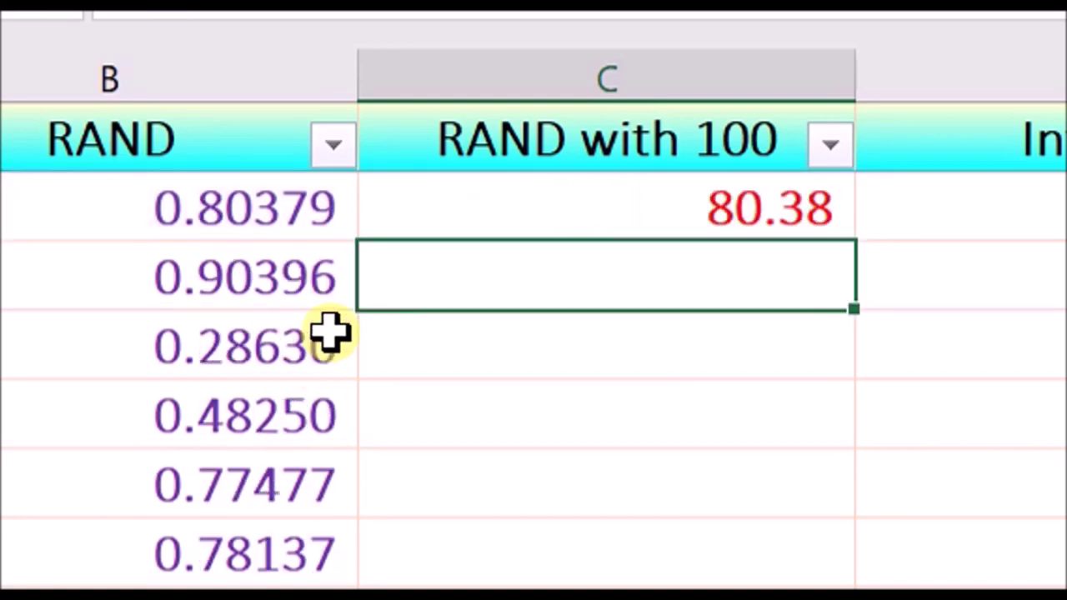
pyautogui.click(750, 209)
pyautogui.doubleClick(843, 236)
pyautogui.click(838, 225)
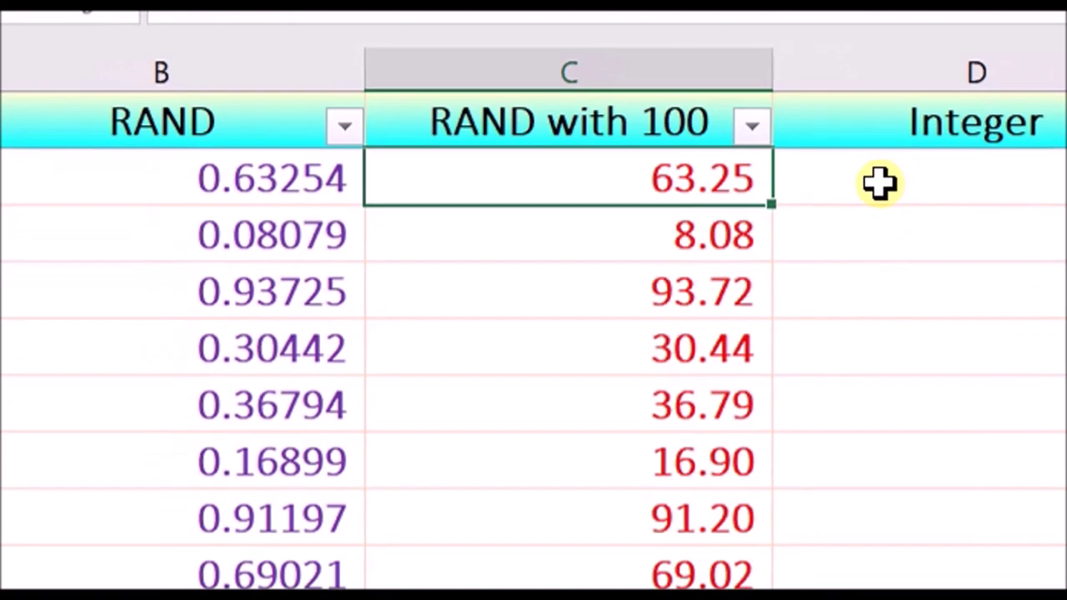
pyautogui.click(785, 154)
# - Enter =INT(C2) in D2, copy it down the Integer column, and recalculate with F9
pyautogui.write('=int')
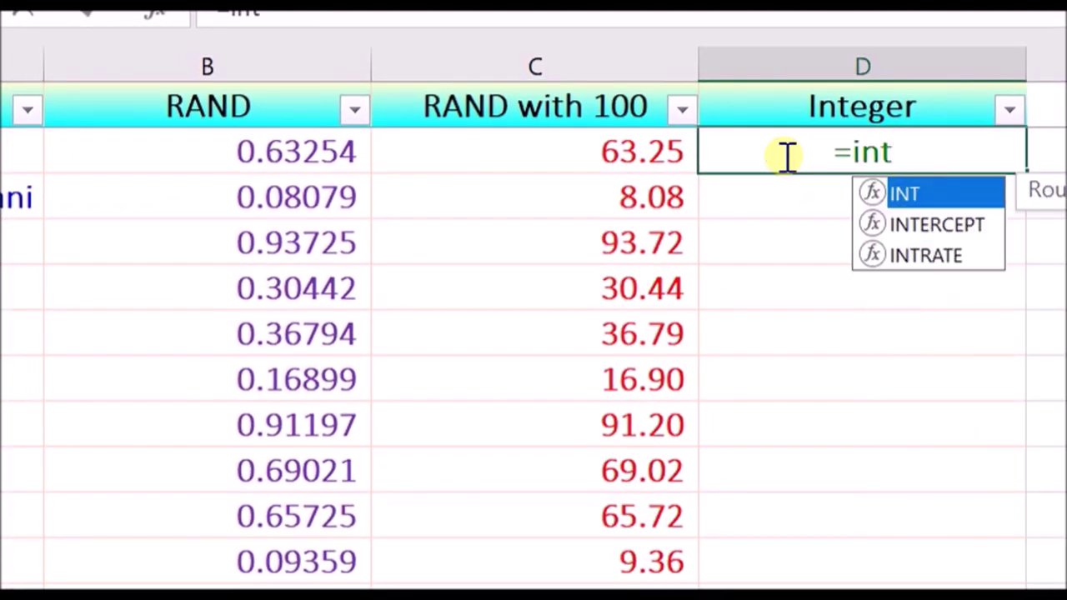
pyautogui.write('(')
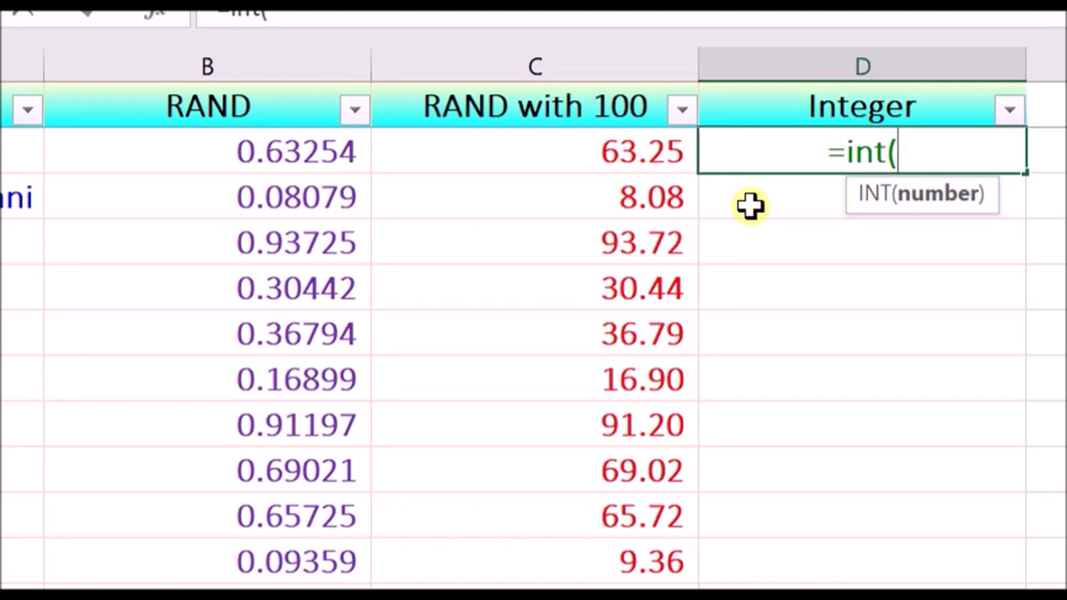
pyautogui.click(629, 155)
pyautogui.write(')')
pyautogui.press('Return')
pyautogui.click(957, 147)
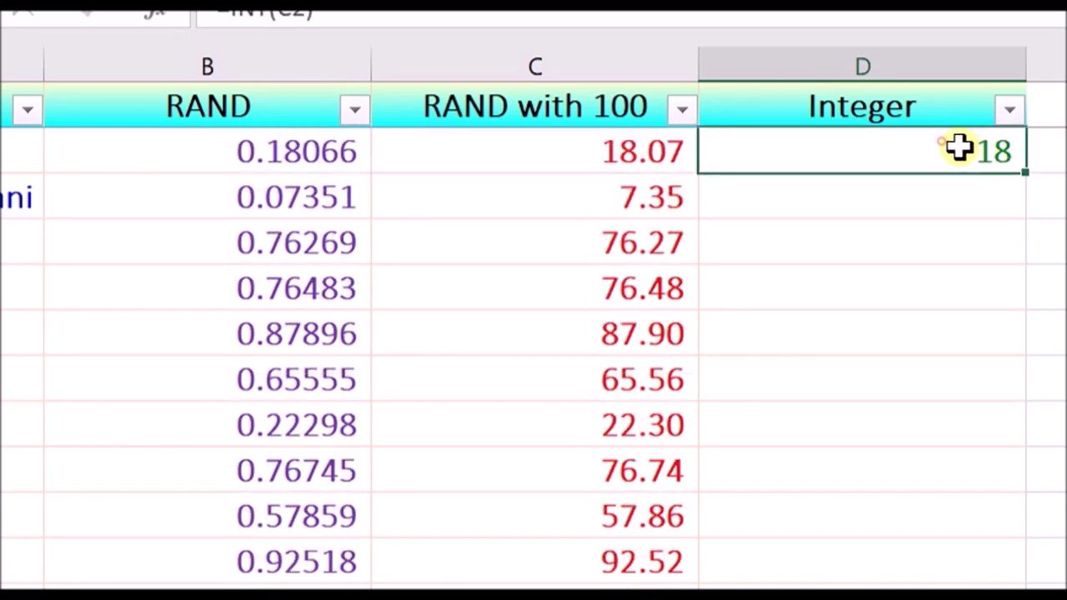
pyautogui.doubleClick(1019, 172)
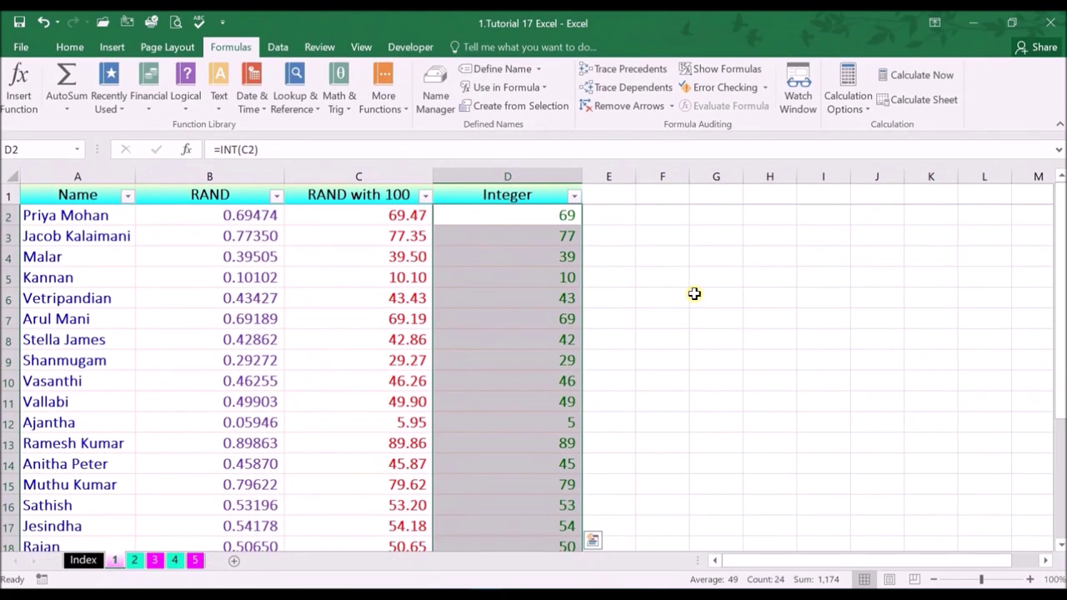
pyautogui.press('F9')
pyautogui.press('F9')
pyautogui.press('F9')
pyautogui.press('F9')
pyautogui.press('F9')
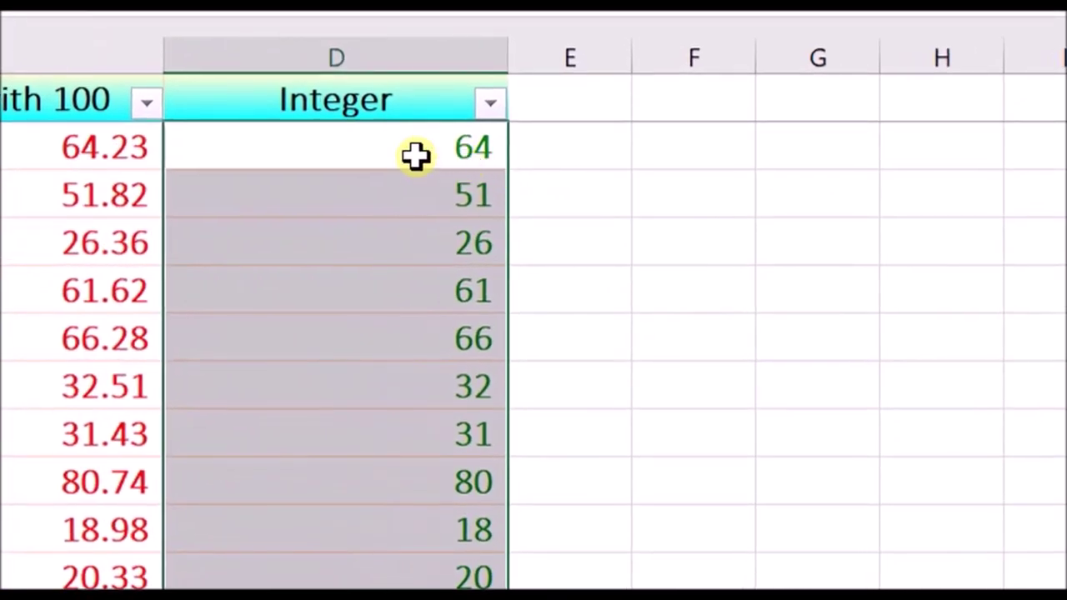
pyautogui.rightClick(415, 155)
# - Copy the Integer column and paste it back as plain values
pyautogui.click(500, 231)
pyautogui.rightClick(428, 144)
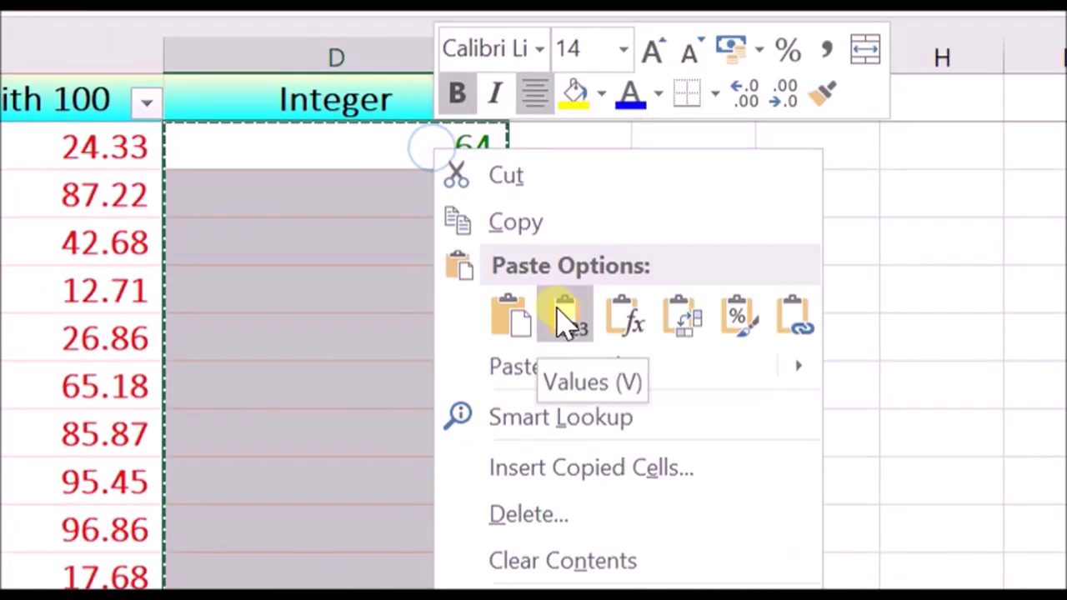
pyautogui.click(560, 316)
# - Confirm the Integer cells now hold fixed numbers, then switch to sheet 2
pyautogui.click(458, 176)
pyautogui.click(450, 238)
pyautogui.click(433, 334)
pyautogui.click(395, 467)
pyautogui.click(386, 578)
pyautogui.click(372, 326)
pyautogui.click(383, 214)
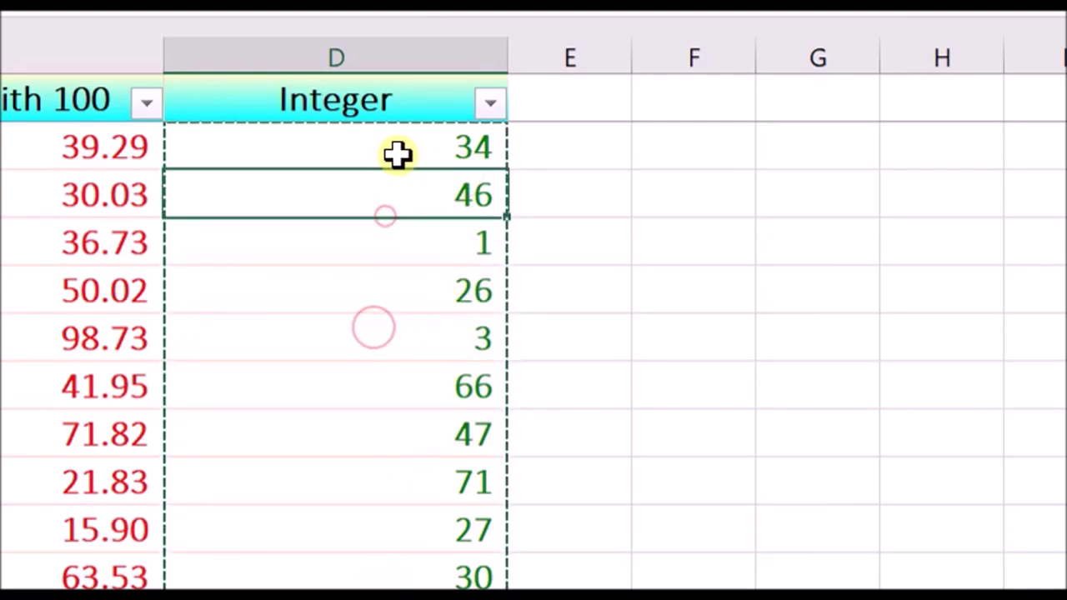
pyautogui.click(397, 155)
pyautogui.click(394, 230)
pyautogui.hotkey('ctrl', 'pagedown')
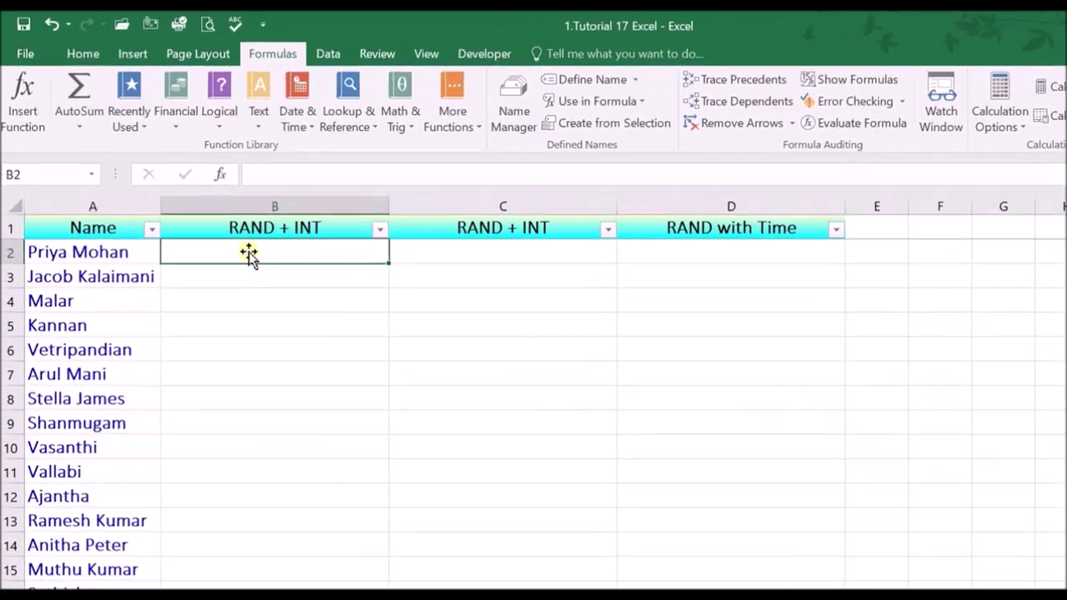
# - Enter =INT(RAND()*100) in B2, copy it down the first RAND + INT column, and recalculate
pyautogui.write('=rand')
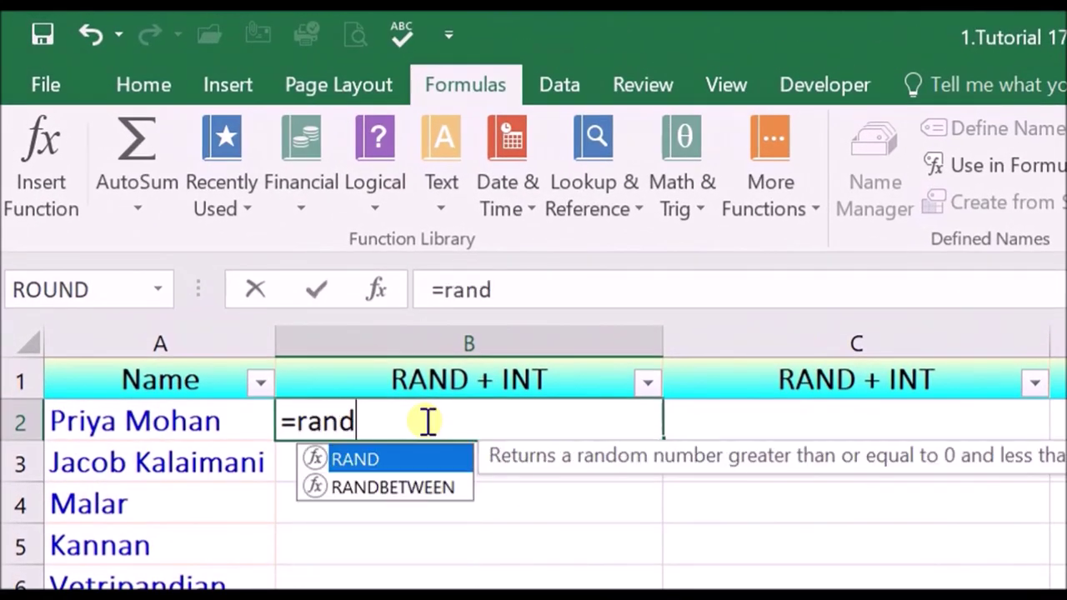
pyautogui.write('()')
pyautogui.press('Return')
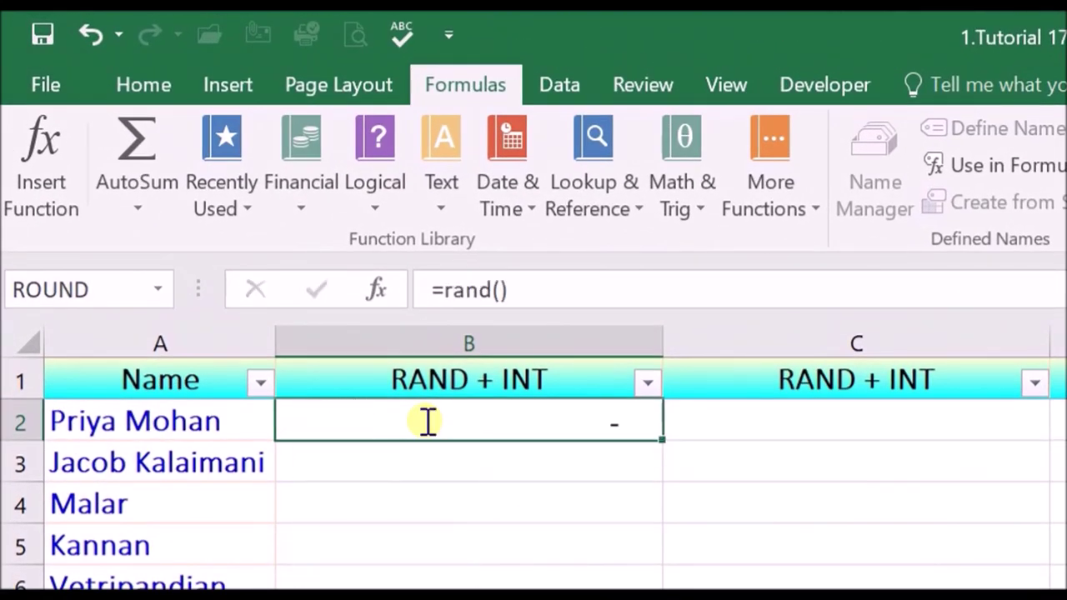
pyautogui.doubleClick(424, 421)
pyautogui.write('int(RAND()')
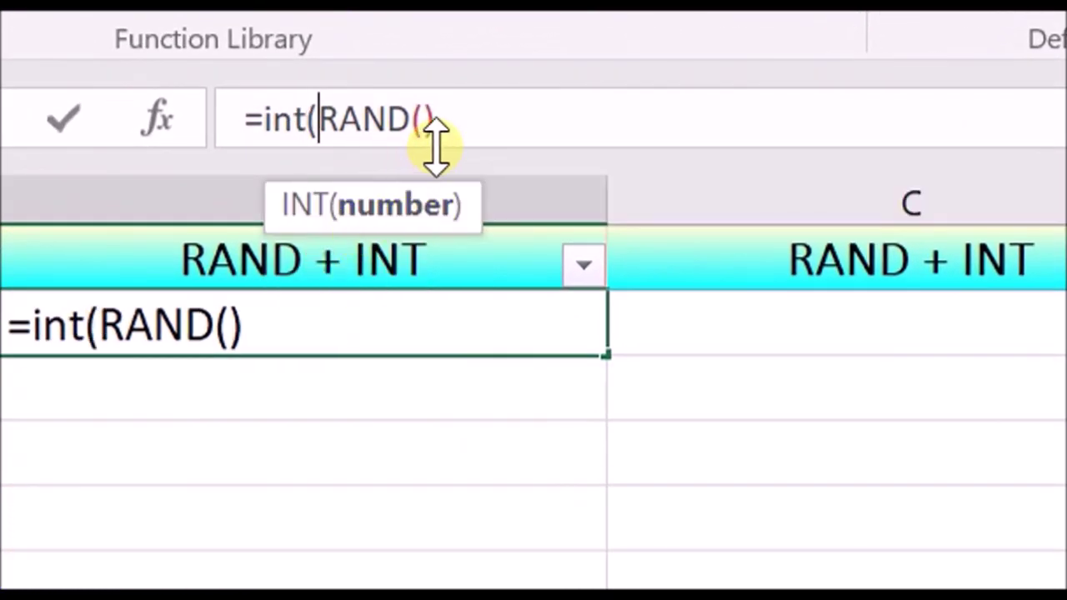
pyautogui.write('*100)')
pyautogui.press('Return')
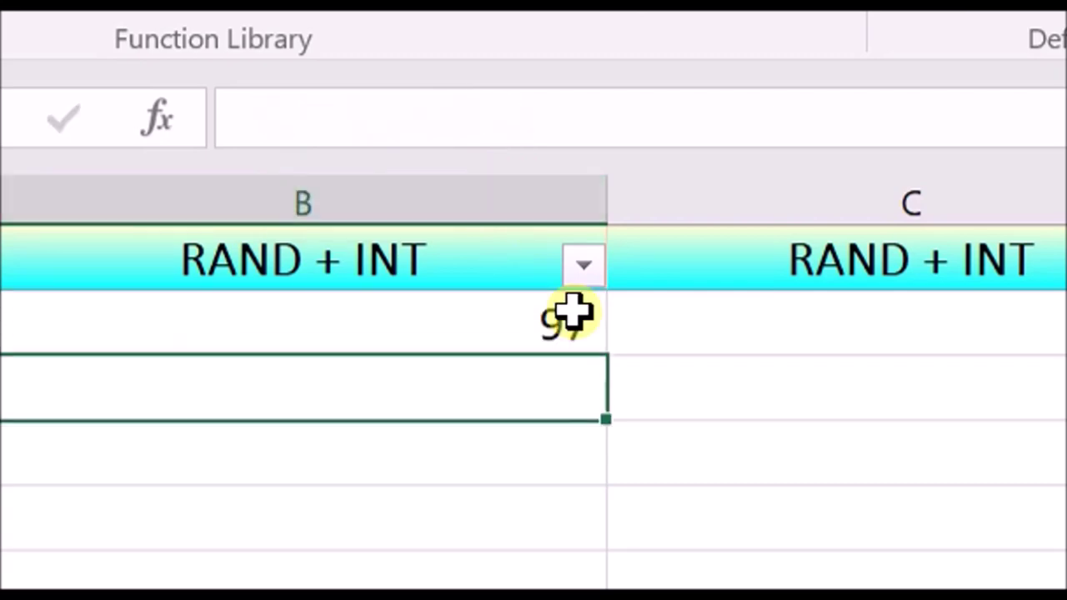
pyautogui.click(572, 326)
pyautogui.doubleClick(606, 343)
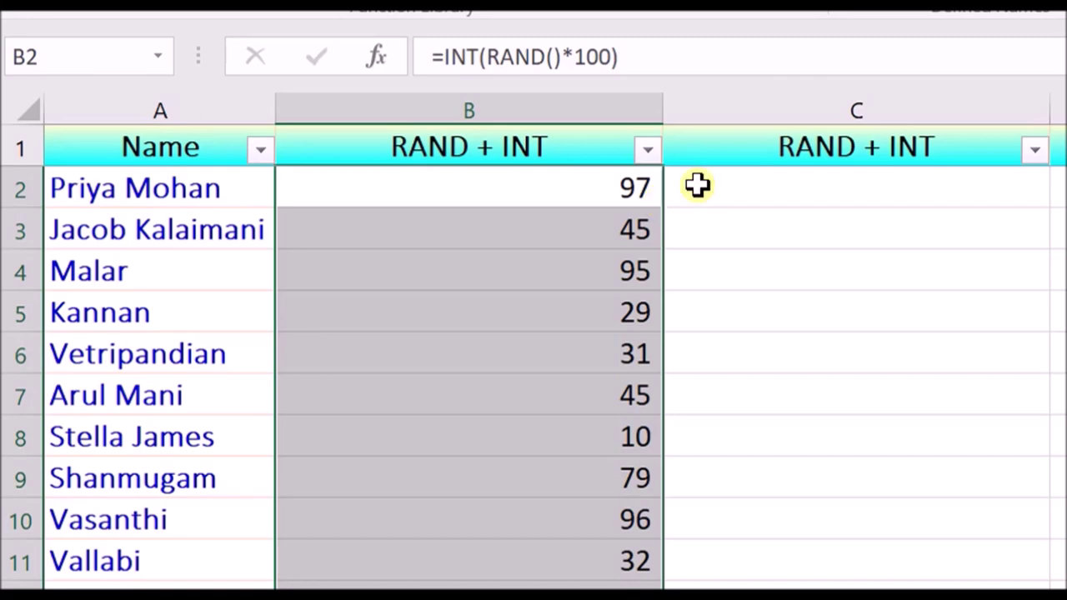
pyautogui.click(695, 184)
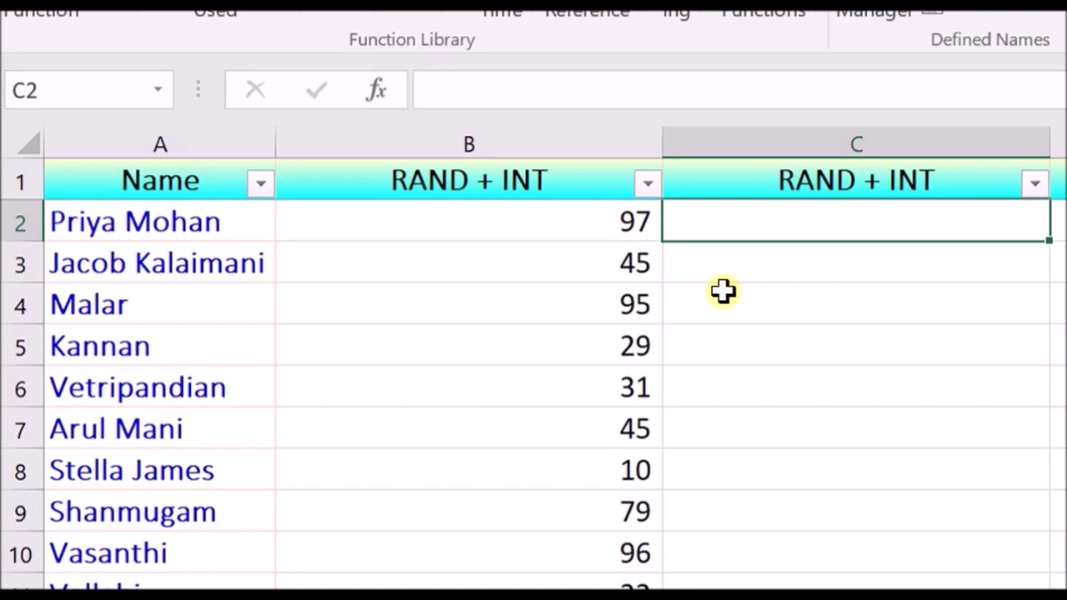
pyautogui.press('F9')
# - Enter =INT(RAND()*(200-100)+100) in C2, copy it down the column, and recalculate with F9
pyautogui.write('=rand()')
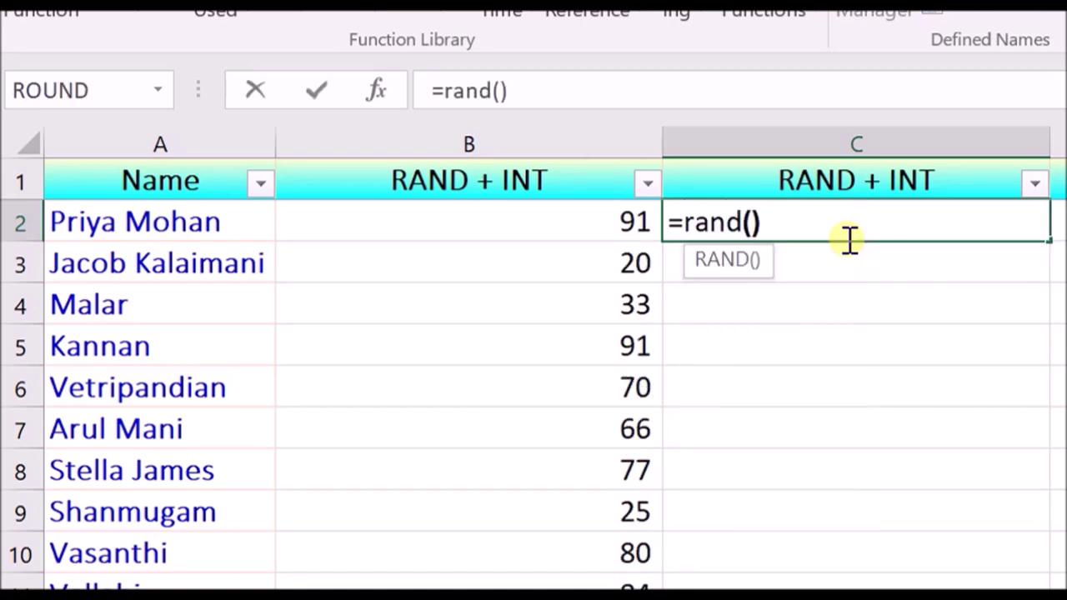
pyautogui.hotkey('ctrl', 'Return')
pyautogui.write('int(RAND')
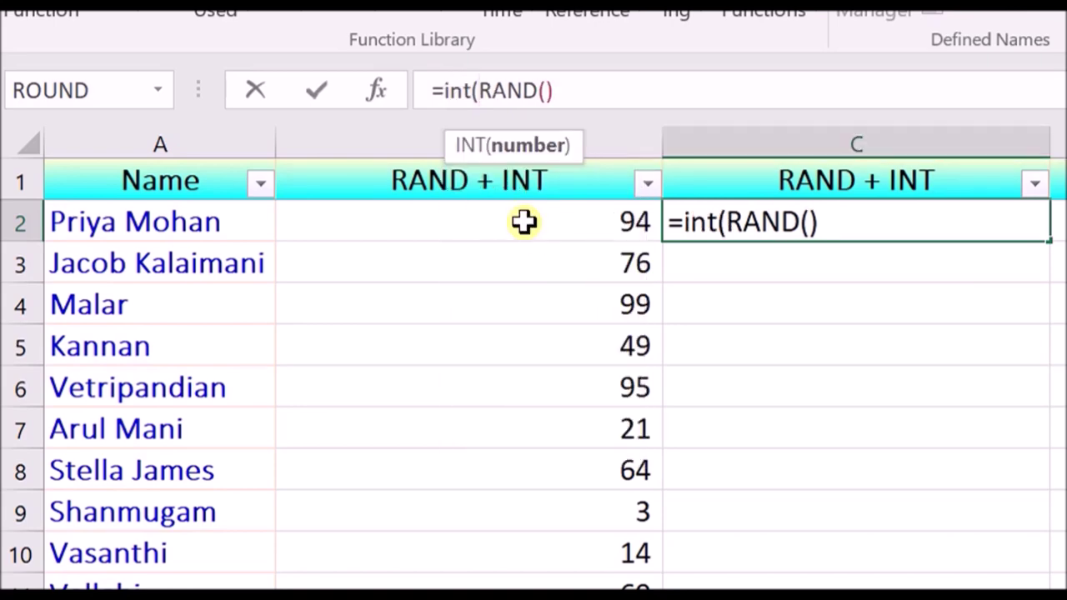
pyautogui.click(563, 89)
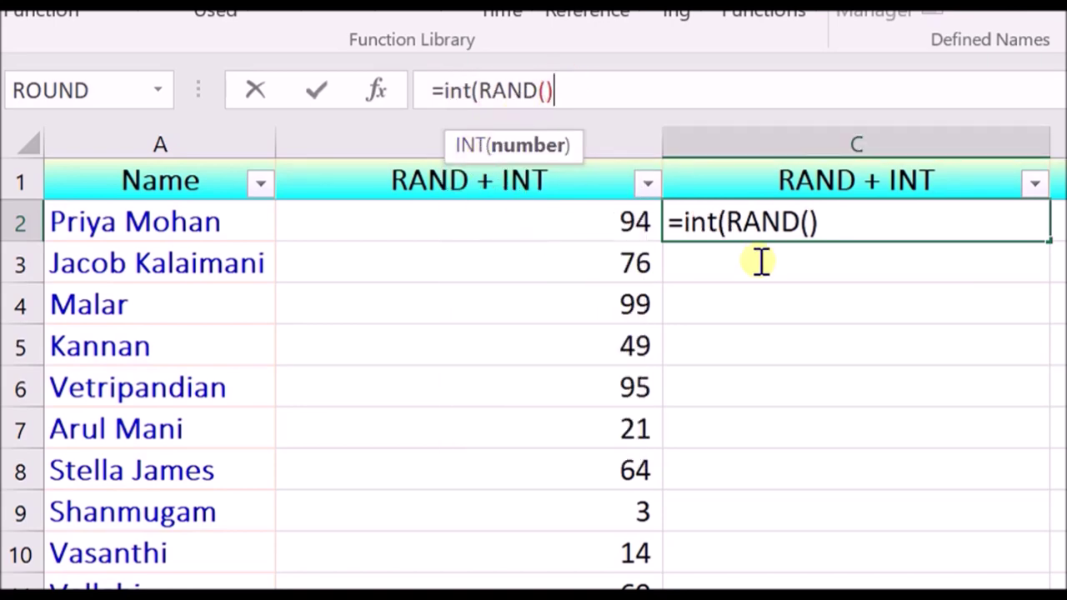
pyautogui.write('*(')
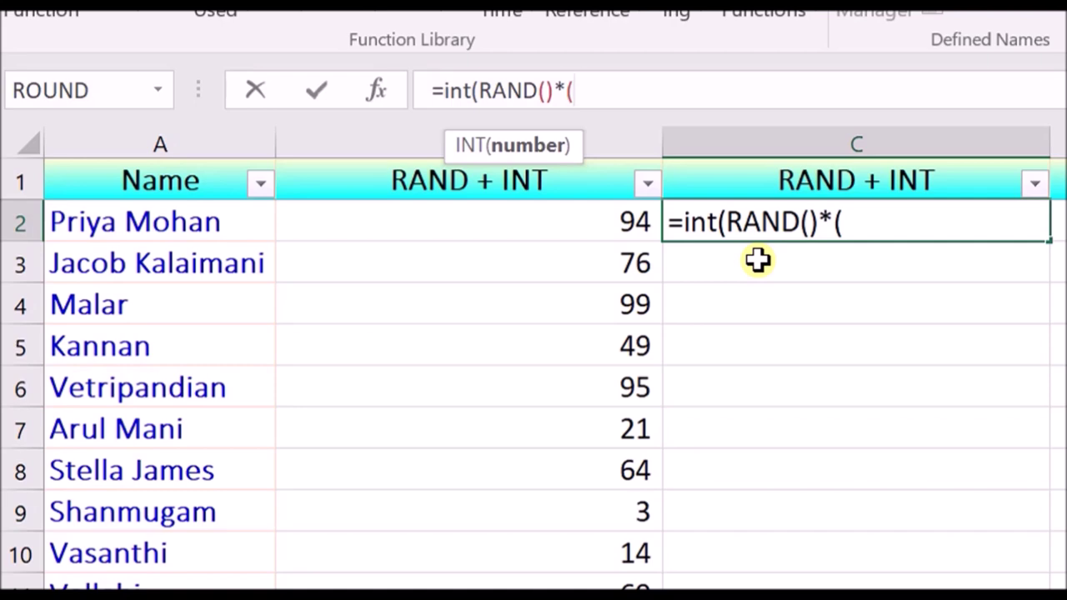
pyautogui.write('200-100)+')
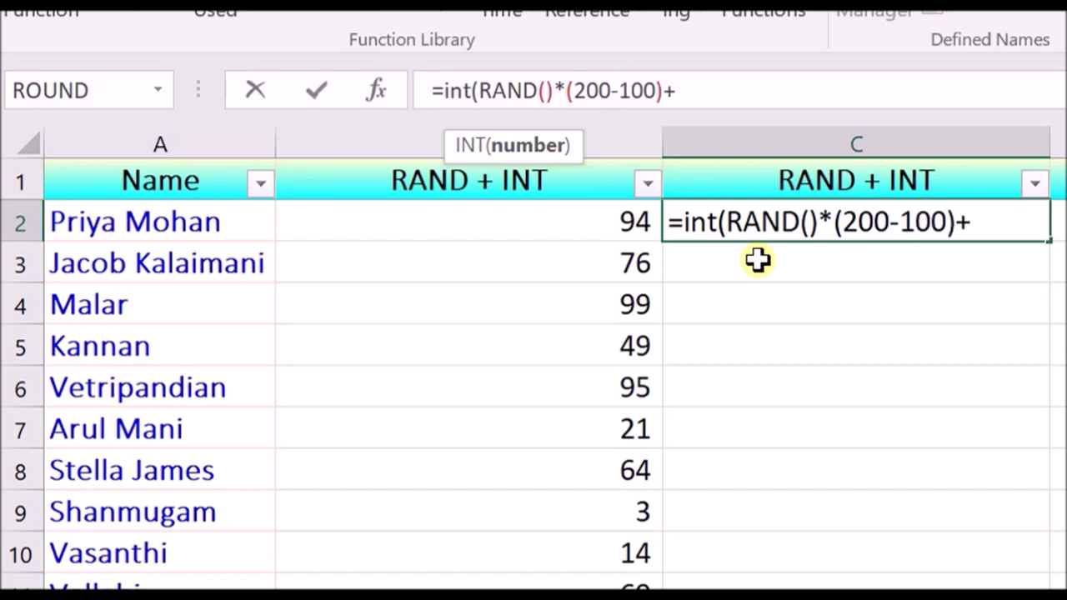
pyautogui.write('100)')
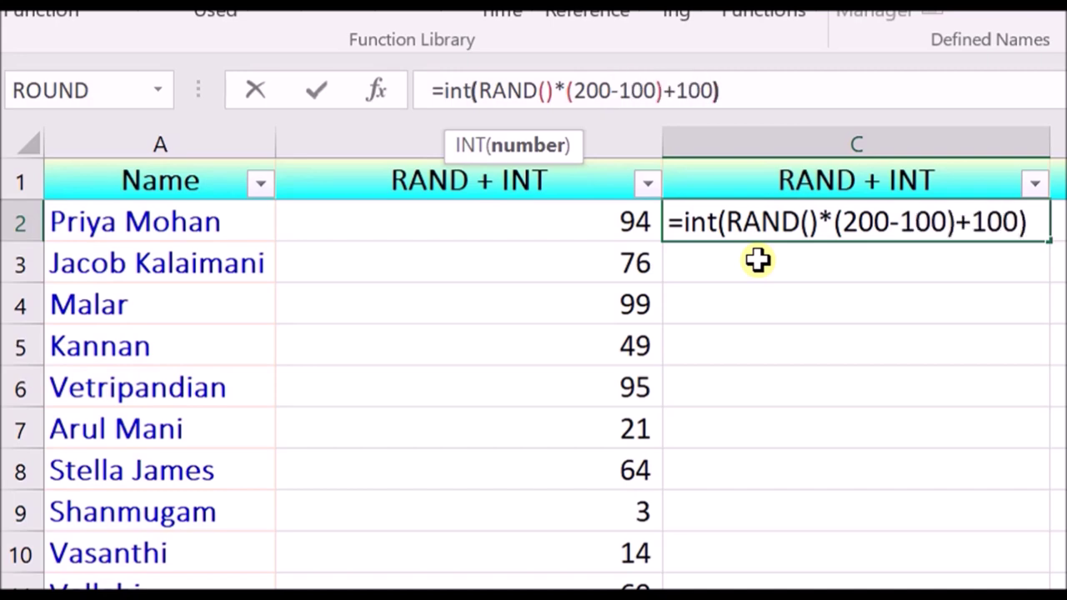
pyautogui.press('Return')
pyautogui.click(1014, 228)
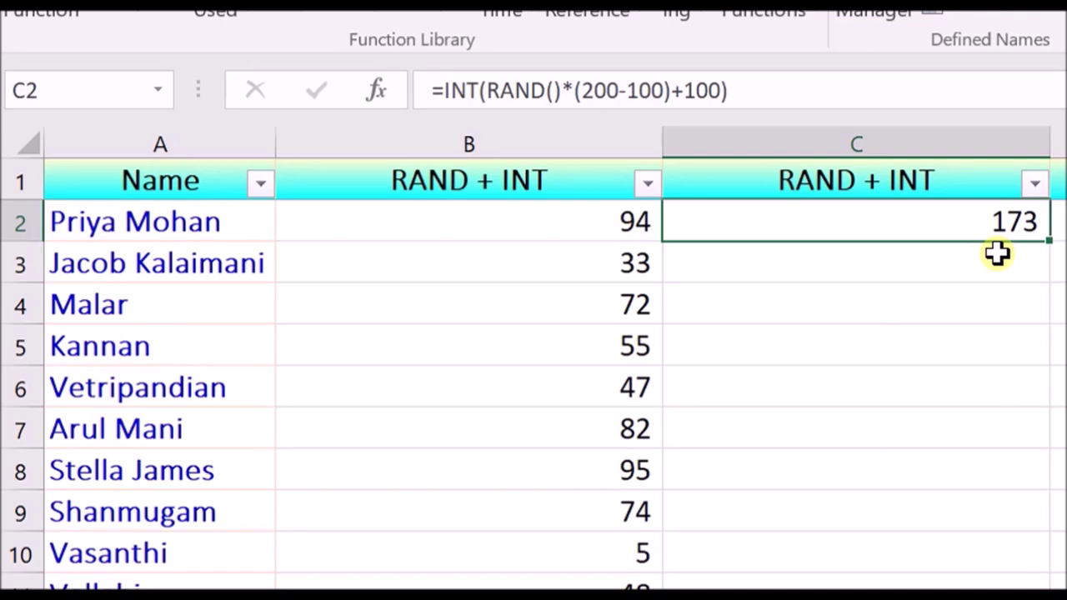
pyautogui.doubleClick(1048, 240)
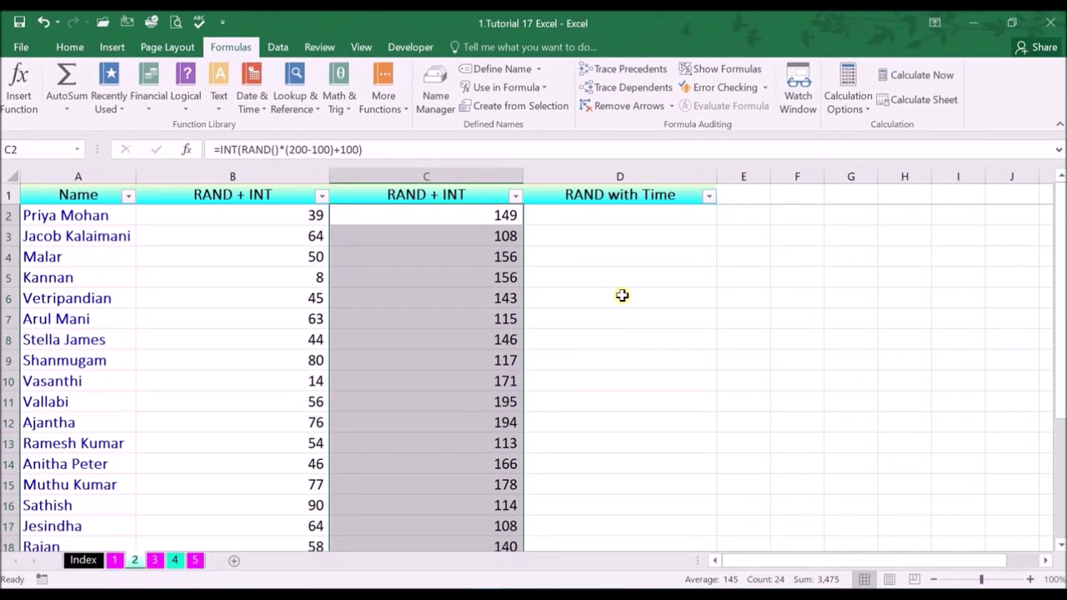
pyautogui.press('F9')
pyautogui.press('F9')
pyautogui.press('F9')
pyautogui.press('F9')
pyautogui.press('F9')
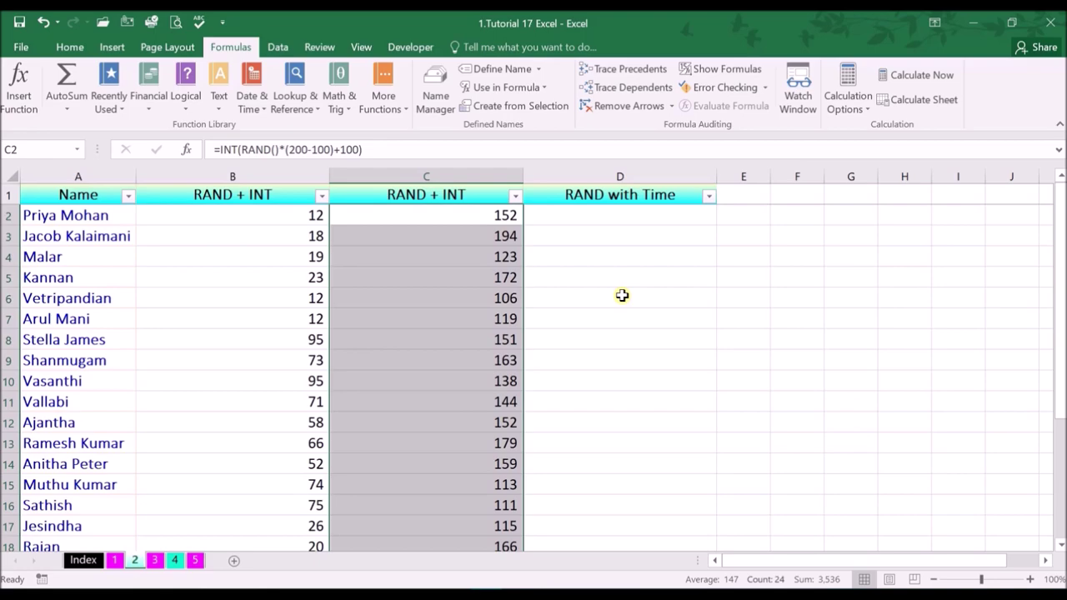
pyautogui.click(623, 210)
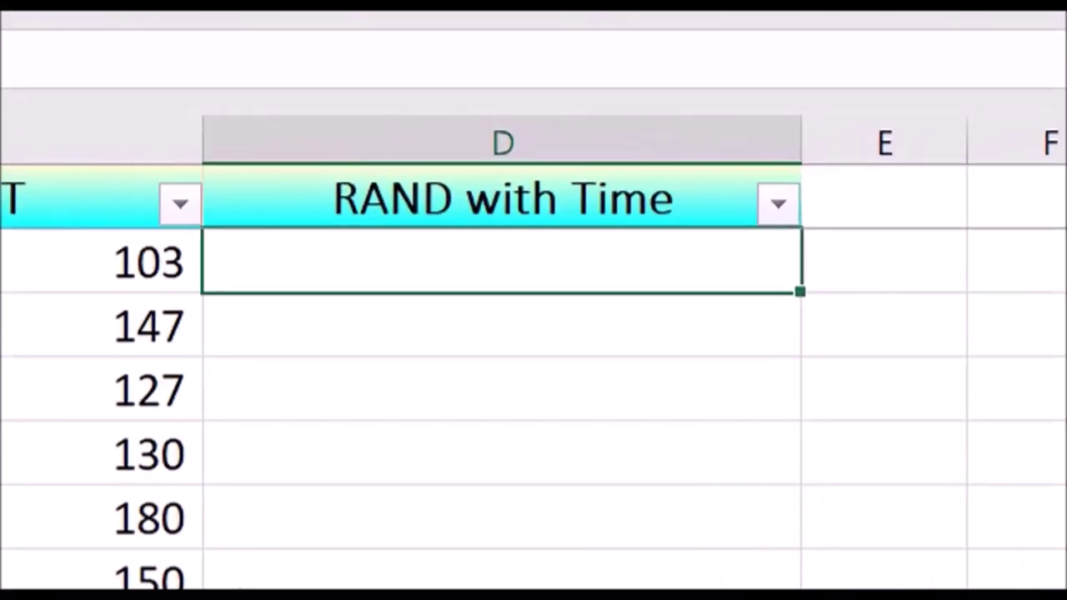
# - Fill the RAND with Time column with =CEILING(RAND(),"0.15") so it shows random times like 6:00 PM
pyautogui.write('=')
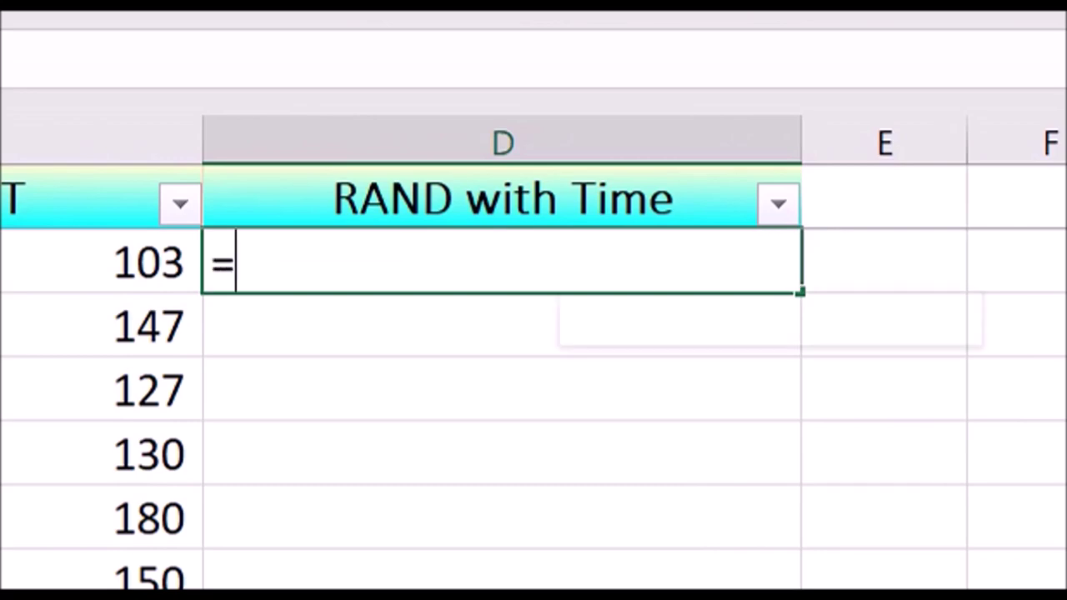
pyautogui.write('RAND()')
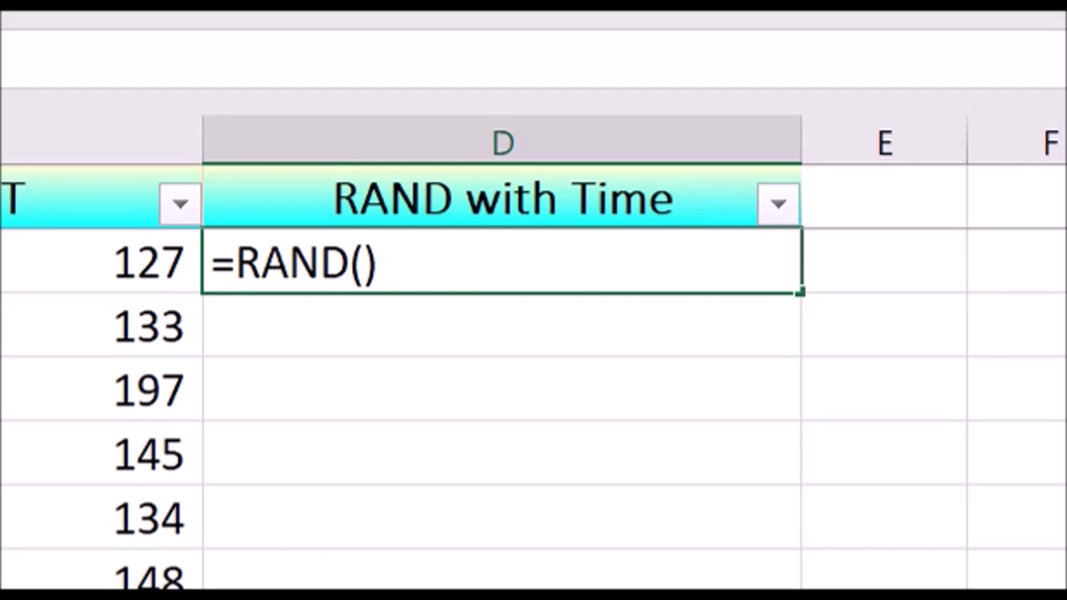
pyautogui.write('ceil')
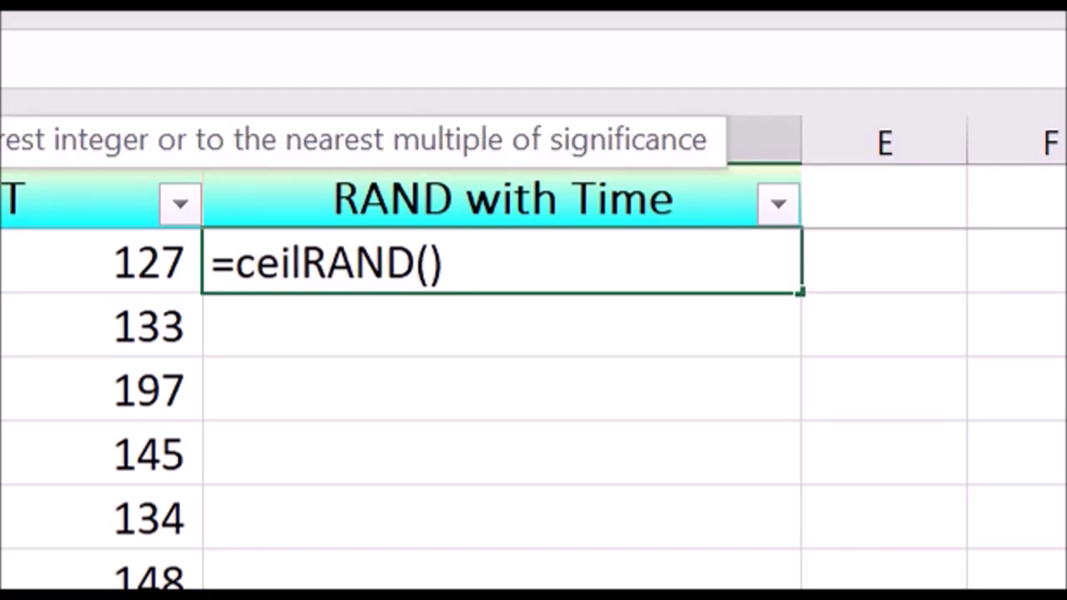
pyautogui.press('Tab')
pyautogui.write(',"0')
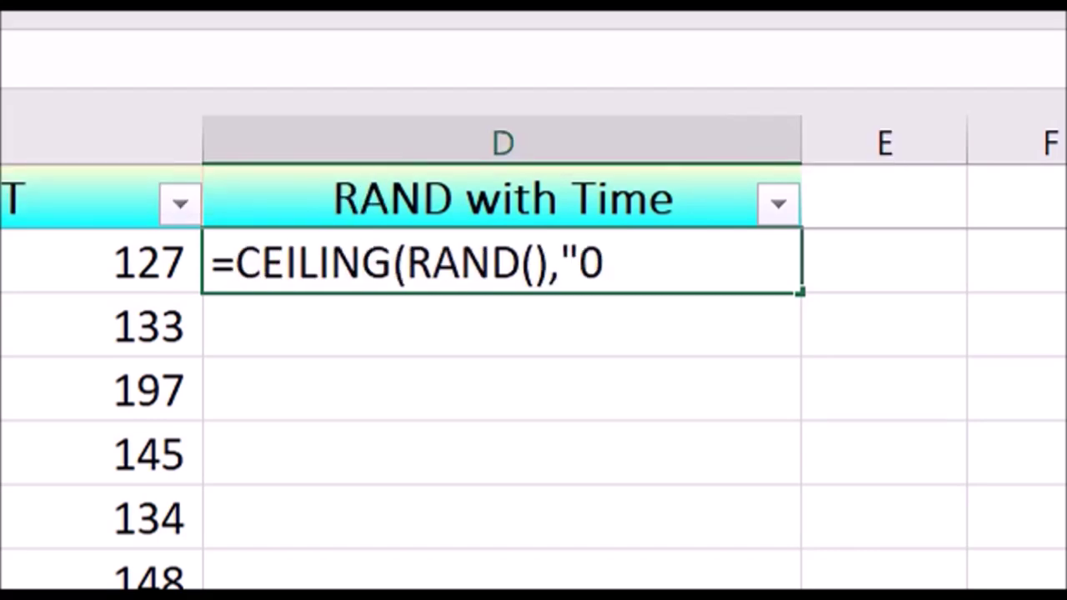
pyautogui.write('.15")')
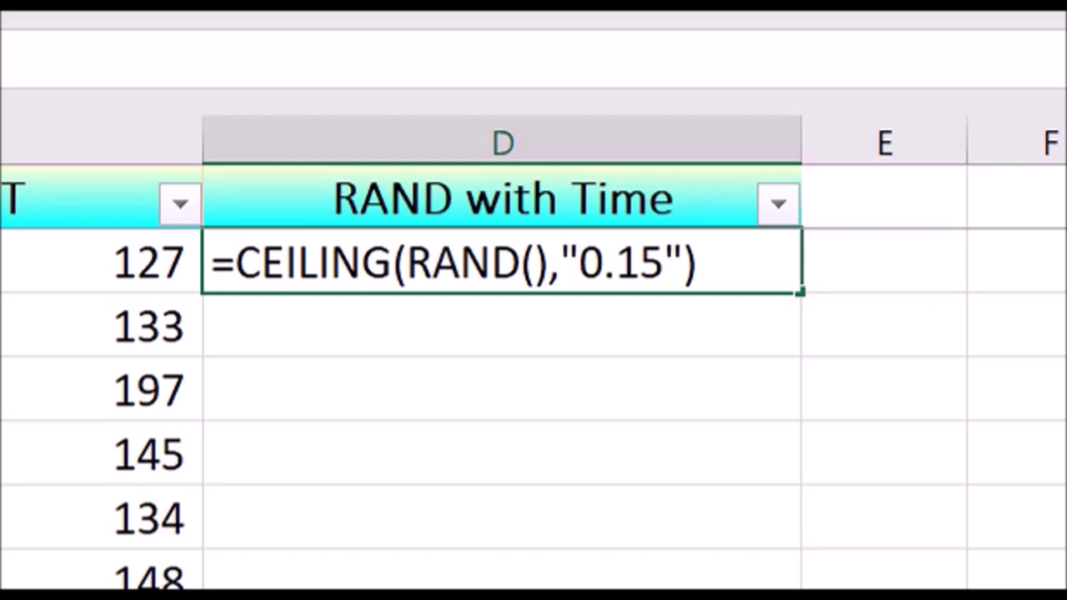
pyautogui.hotkey('ctrl', 'Return')
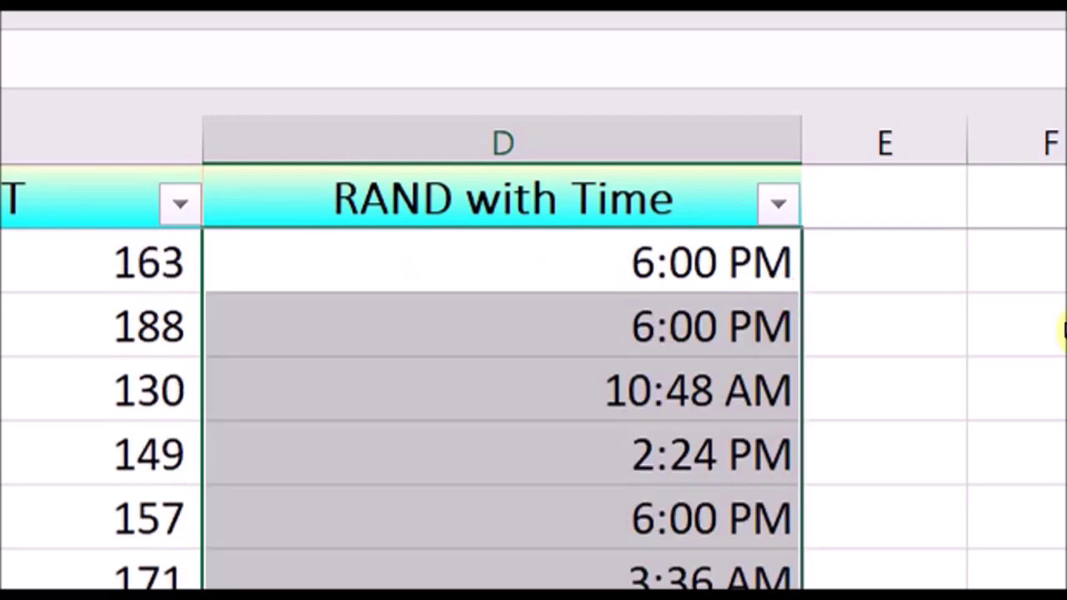
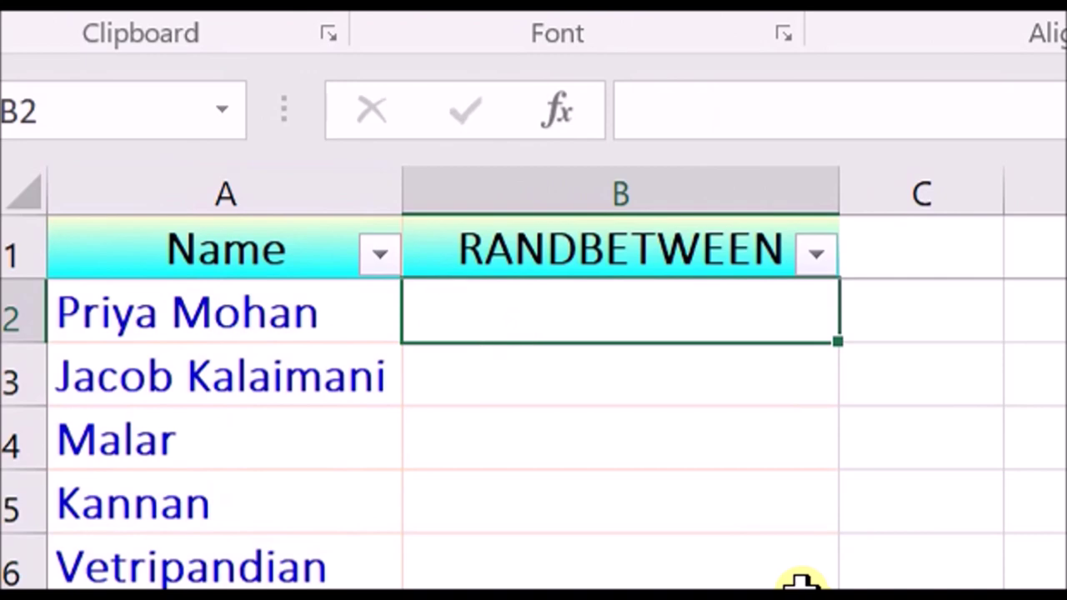
# - Enter =RANDBETWEEN(100,200) in cell B2
pyautogui.write('=')
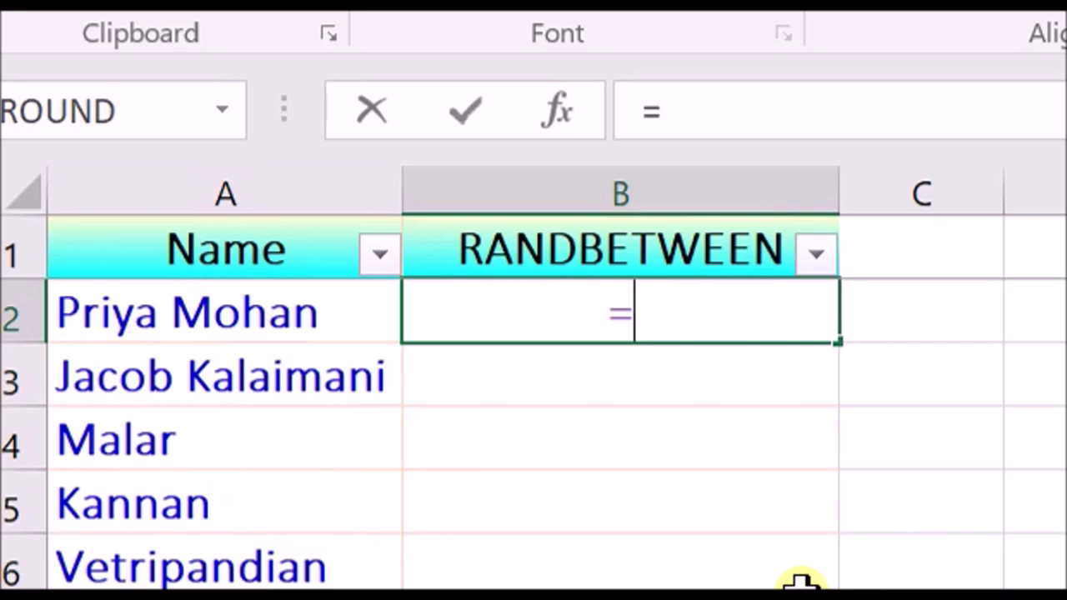
pyautogui.write('rand')
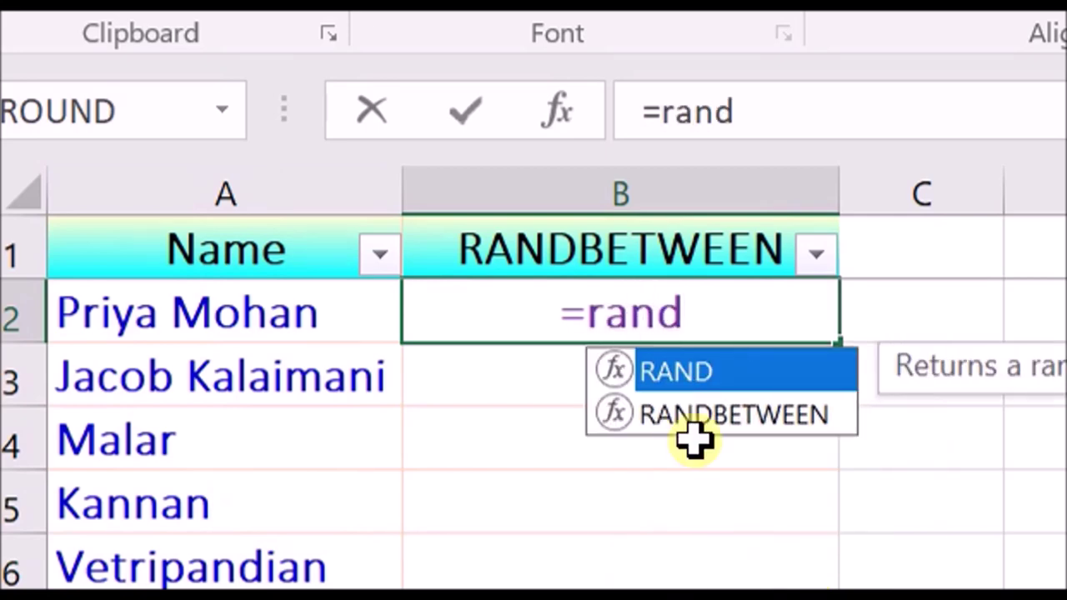
pyautogui.doubleClick(721, 417)
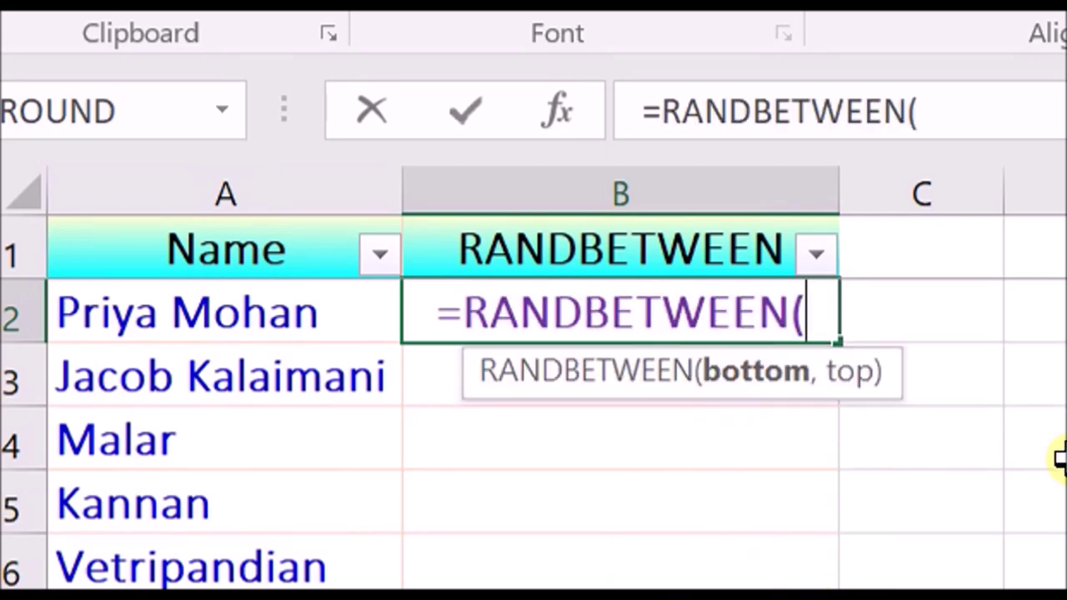
pyautogui.write('100,200')
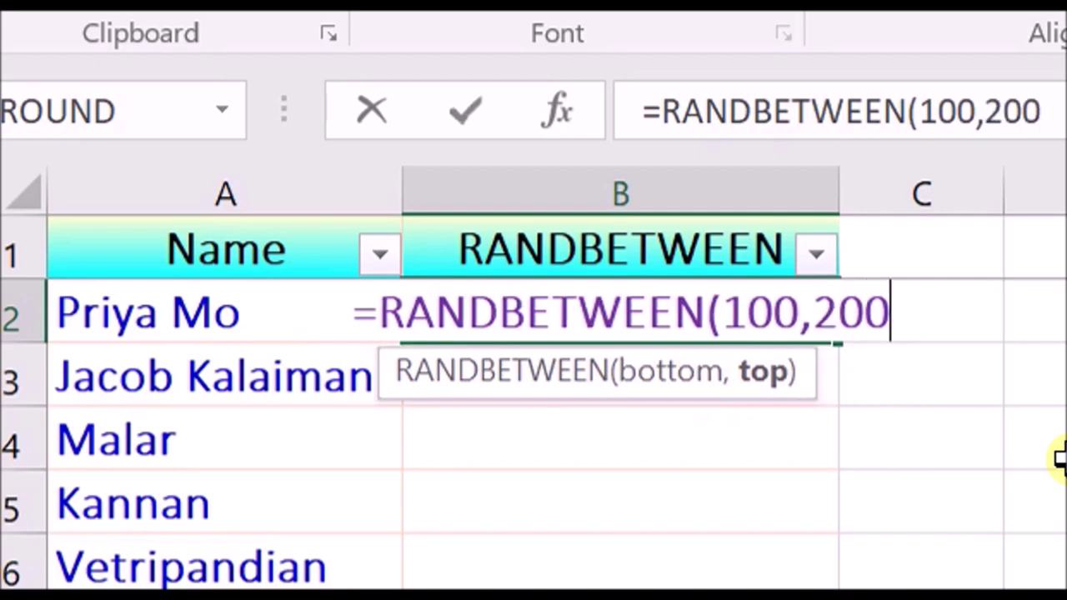
pyautogui.write(')')
pyautogui.hotkey('ctrl', 'Return')
pyautogui.press('Return')
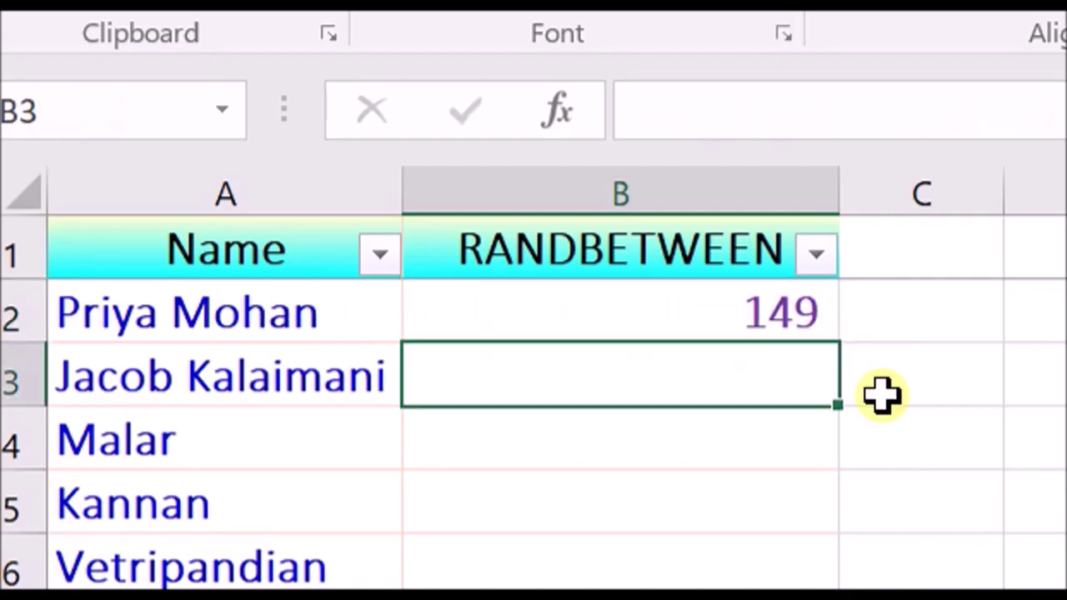
# - Copy the B2 formula down the RANDBETWEEN column, then return to sheet 1
pyautogui.click(747, 312)
pyautogui.doubleClick(837, 341)
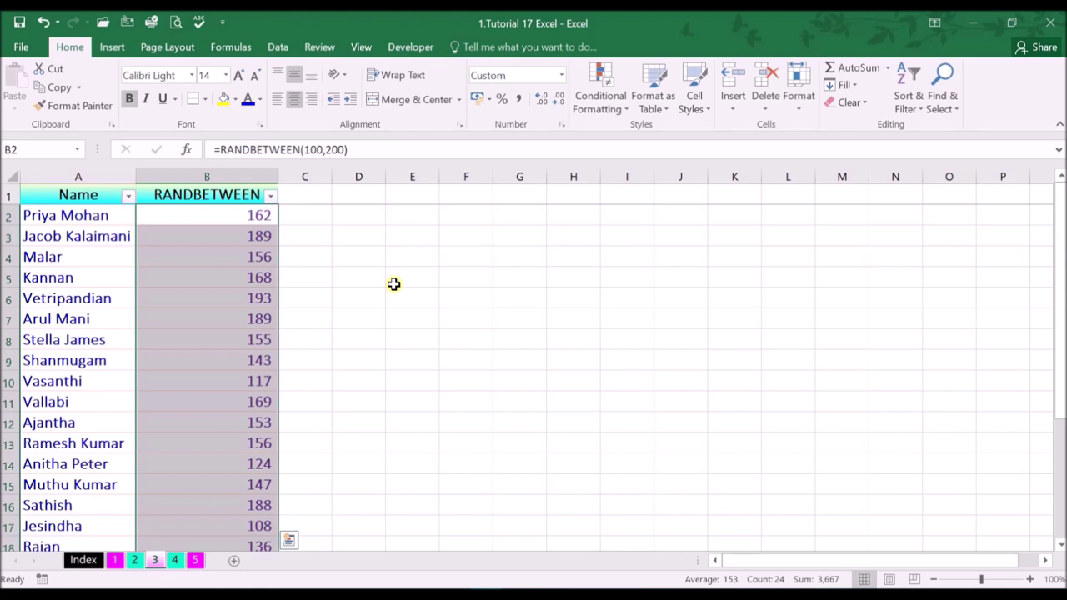
pyautogui.hotkey('ctrl', 'pageup')
pyautogui.hotkey('ctrl', 'pageup')
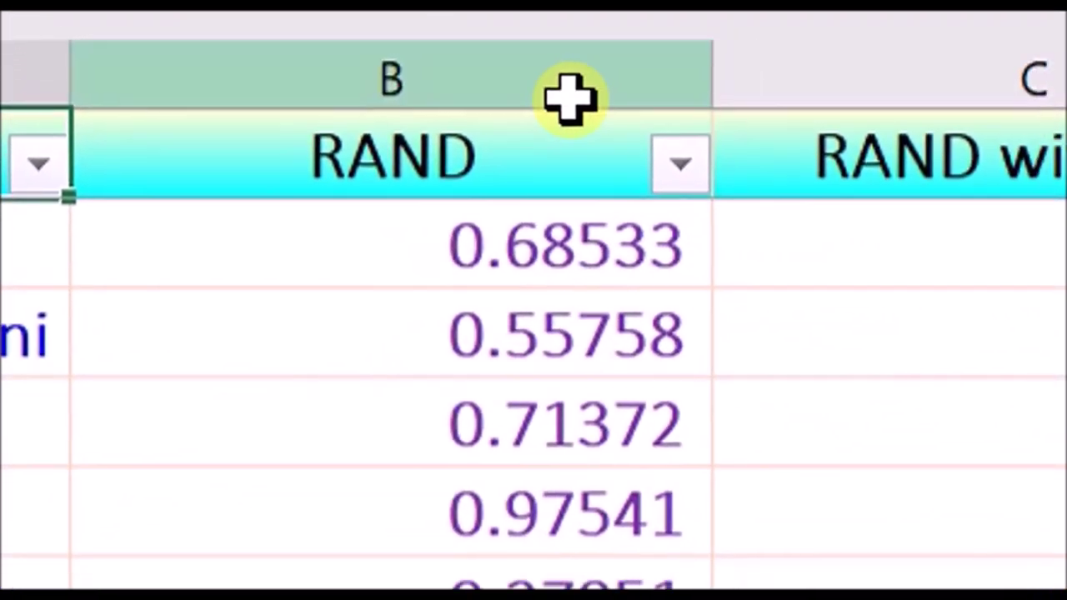
pyautogui.click(440, 145)
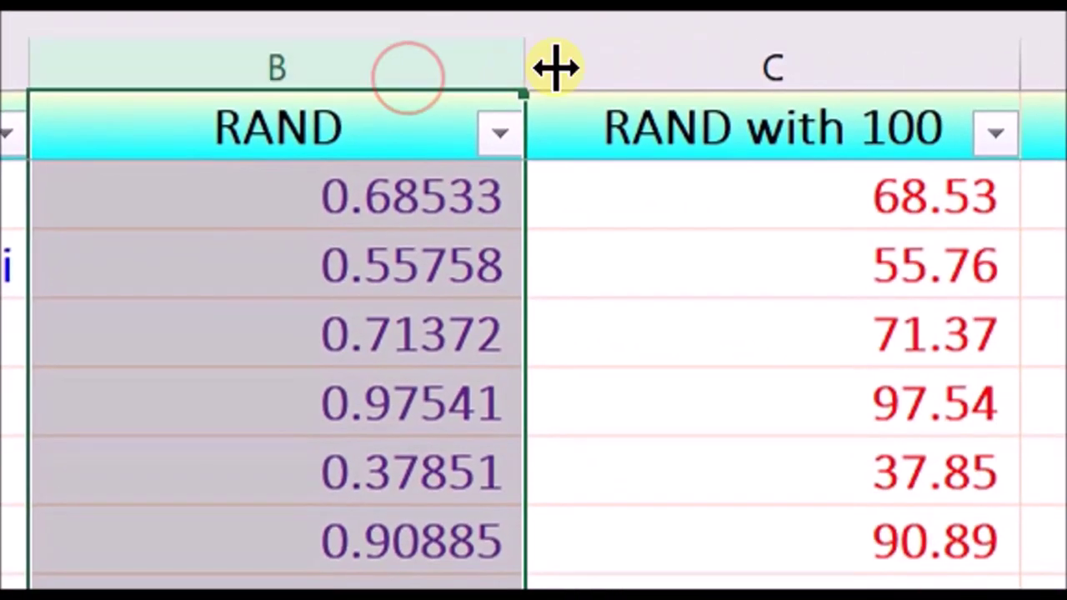
pyautogui.click(615, 67)
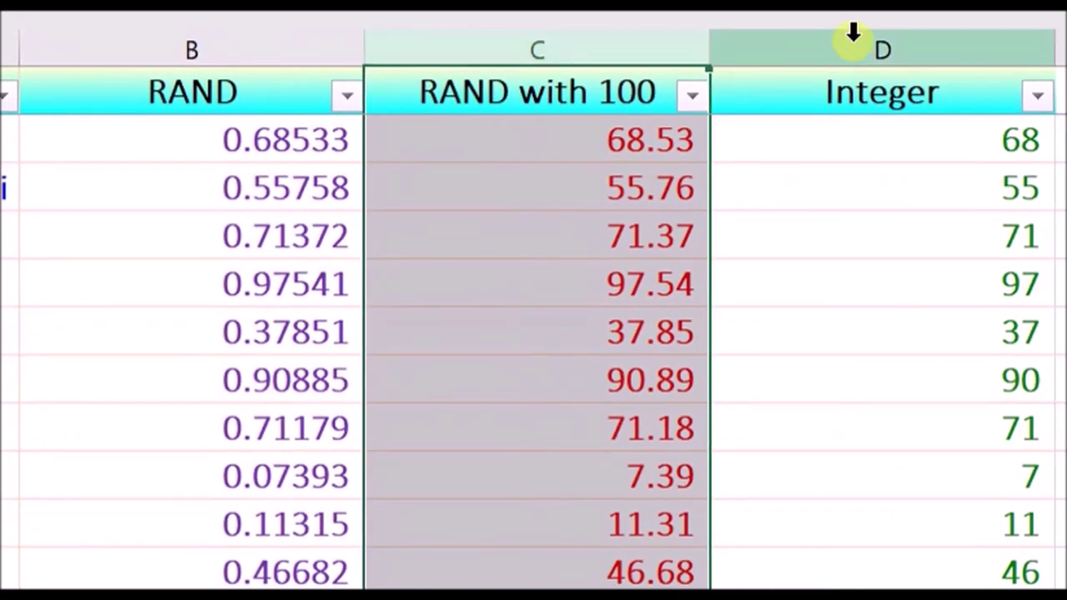
pyautogui.click(875, 38)
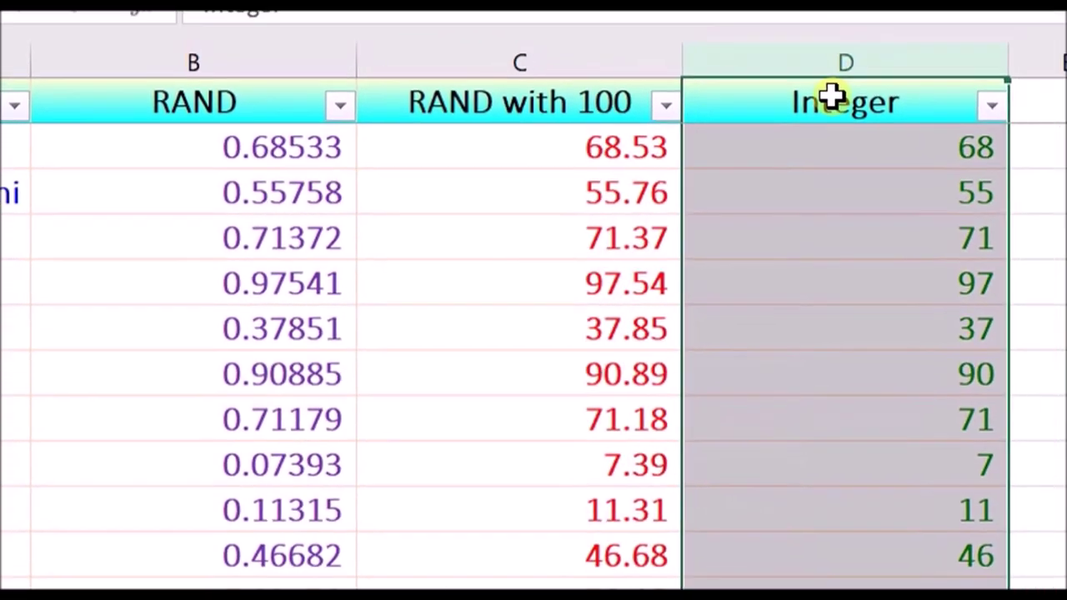
pyautogui.hotkey('ctrl', 'pagedown')
pyautogui.hotkey('ctrl', 'pagedown')
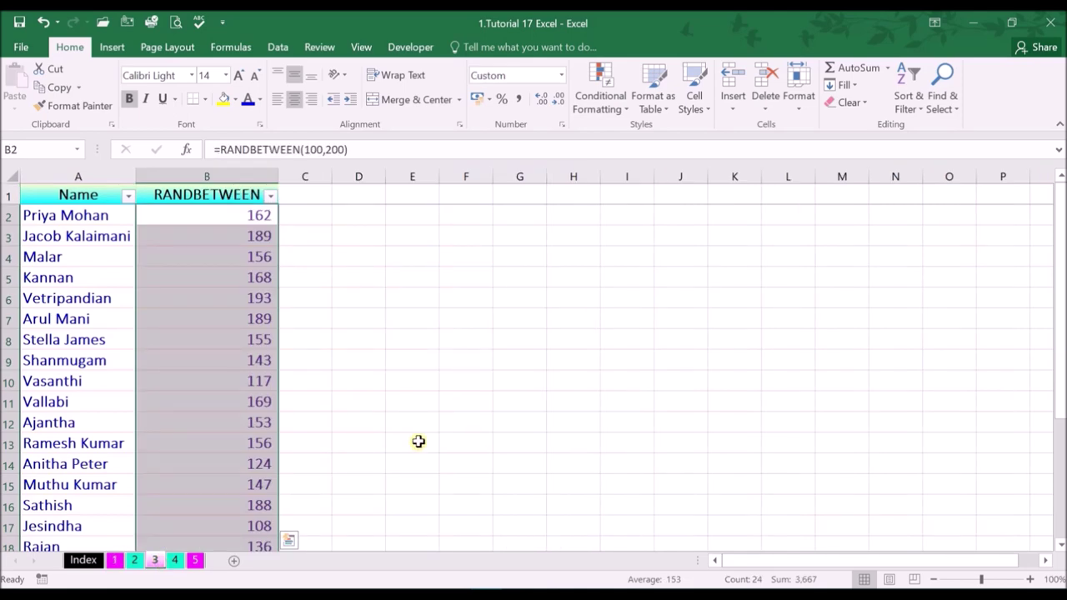
pyautogui.hotkey('ctrl', 'pagedown')
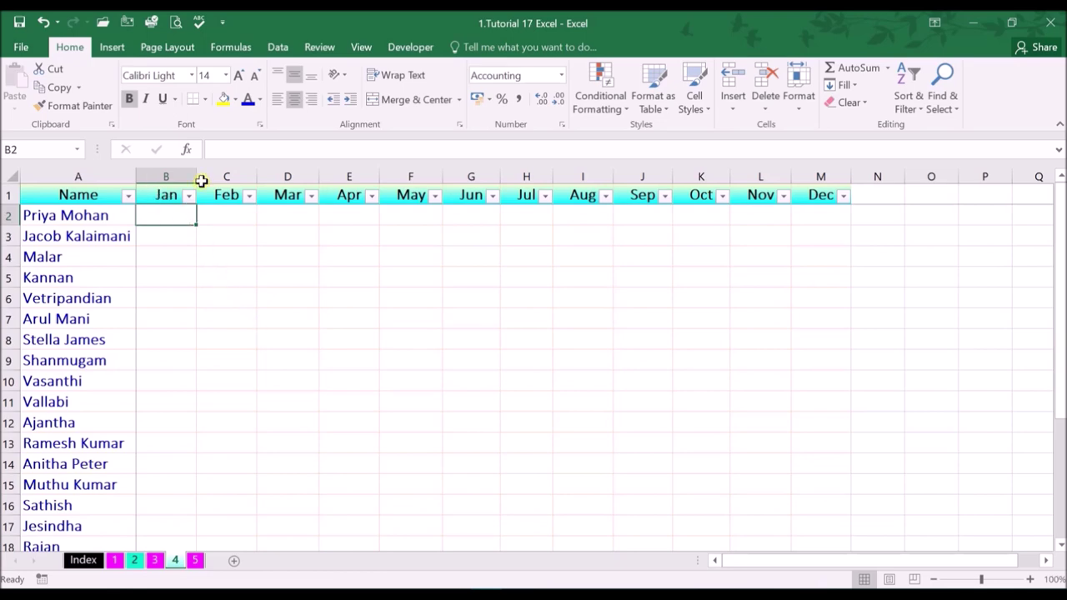
# - Enter =RANDBETWEEN(1,4) in B2 and copy it across Jan to Dec in row 2
pyautogui.click(84, 176)
pyautogui.moveTo(192, 205); pyautogui.dragTo(890, 209)
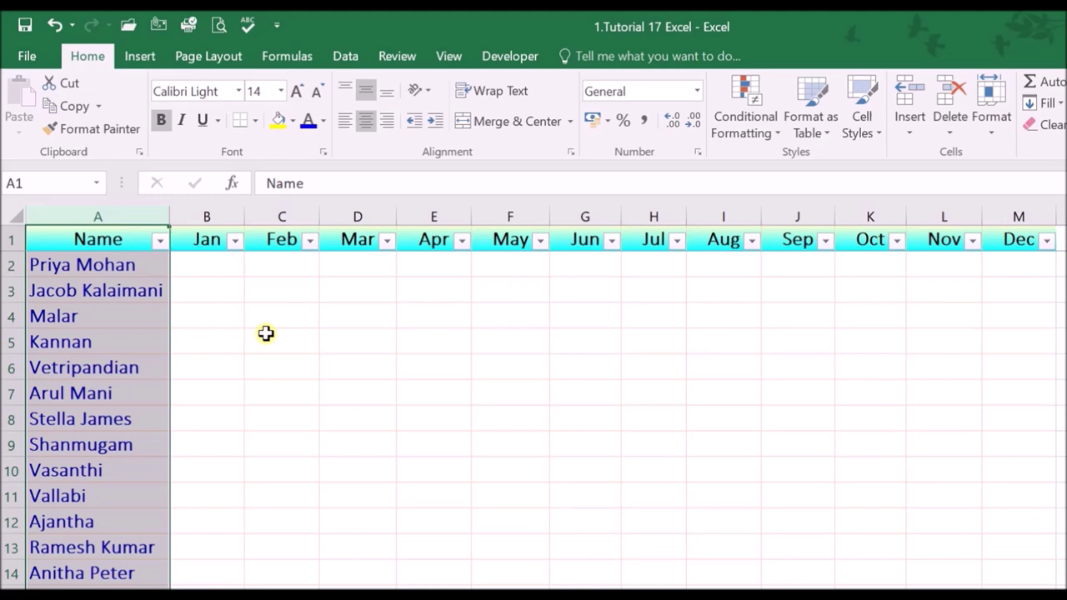
pyautogui.press('Right')
pyautogui.press('Down')
pyautogui.write('=rand')
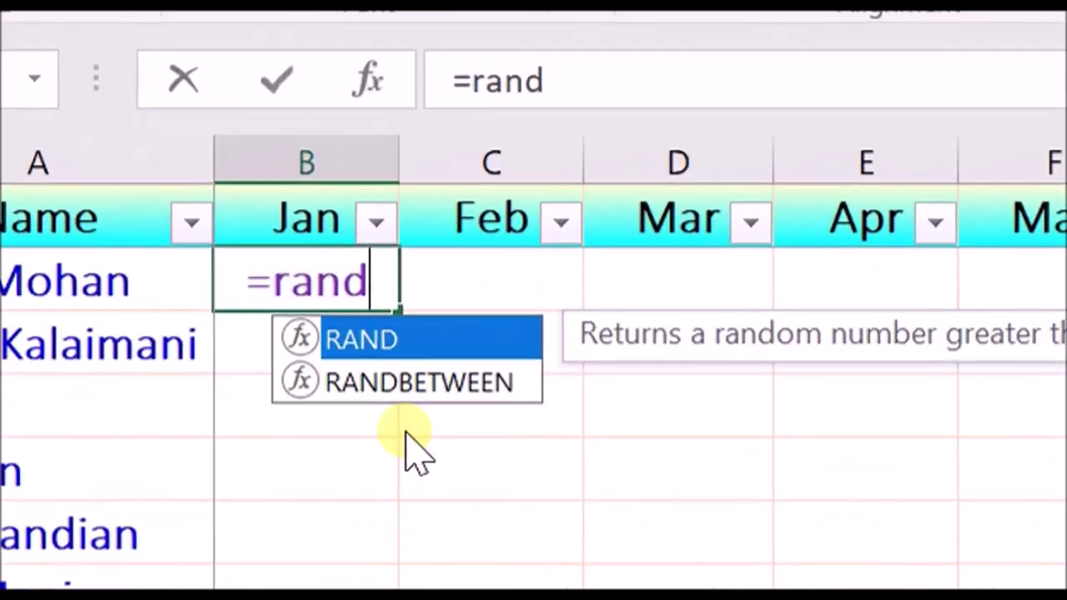
pyautogui.doubleClick(447, 384)
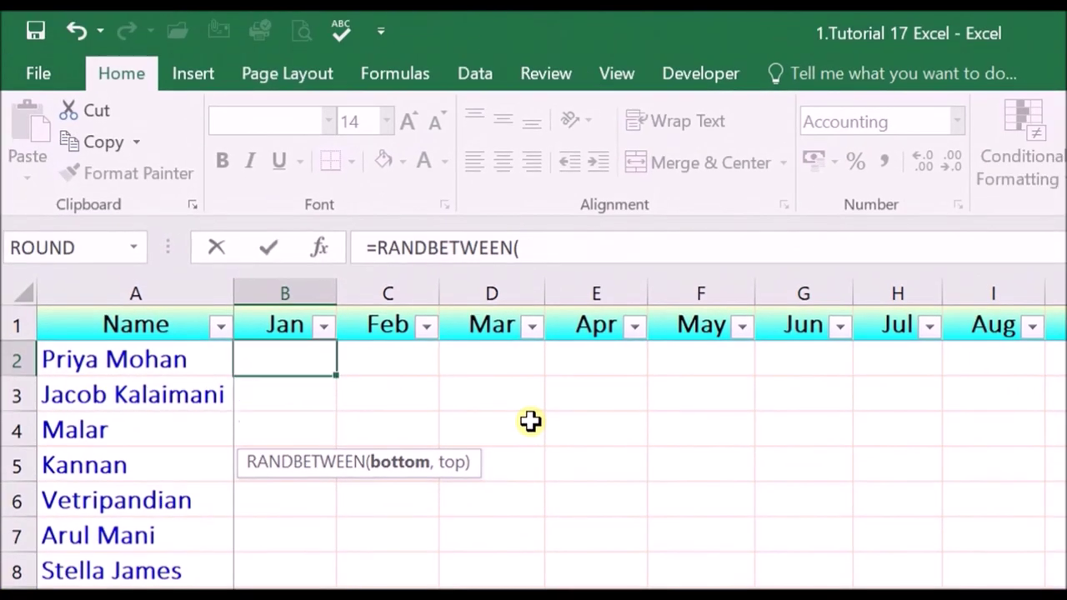
pyautogui.write('1,')
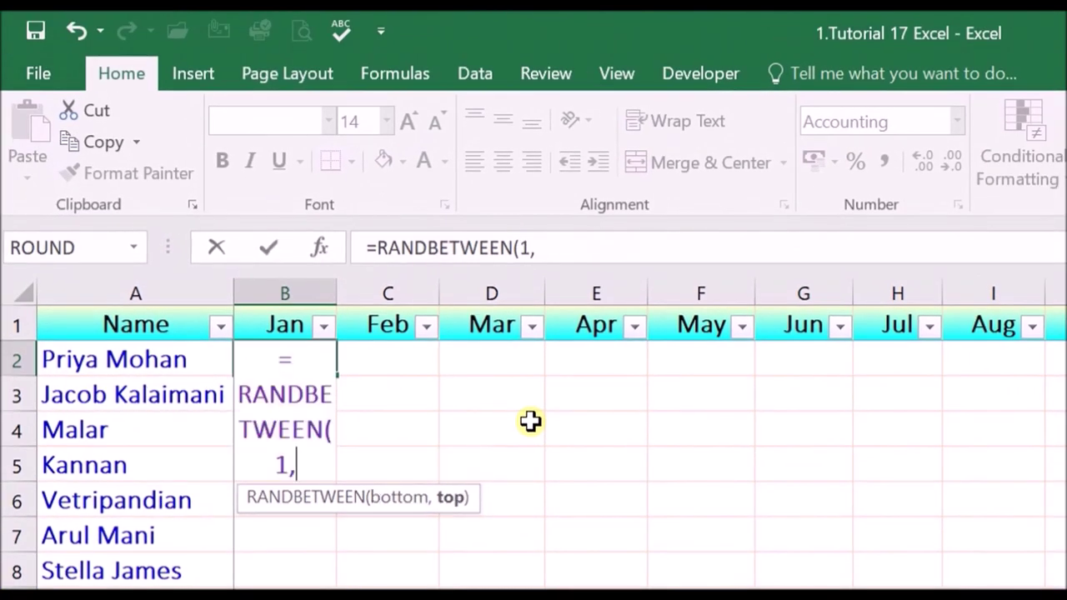
pyautogui.write('4)')
pyautogui.hotkey('ctrl', 'Return')
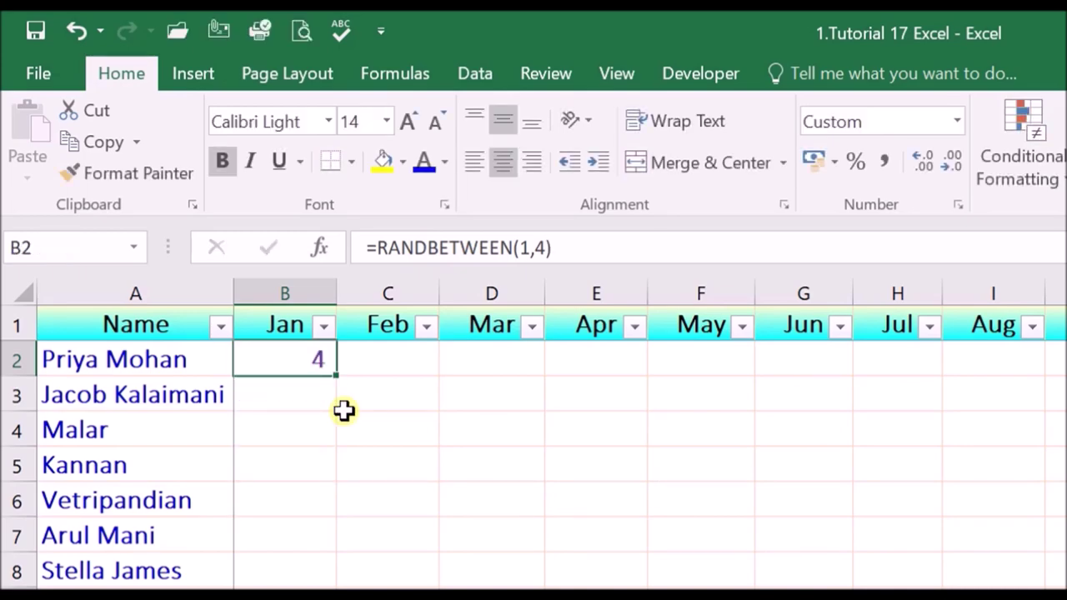
pyautogui.moveTo(336, 374); pyautogui.dragTo(1036, 272)
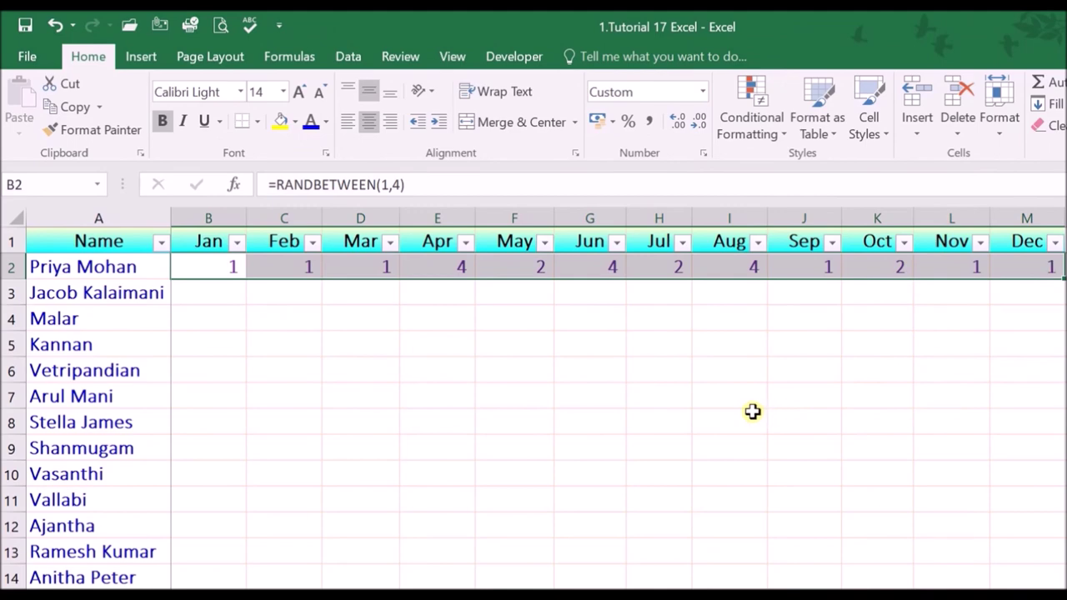
# - Change B2 to =CHOOSE(RANDBETWEEN(1,4),"A","B","C","D")
pyautogui.click(273, 184)
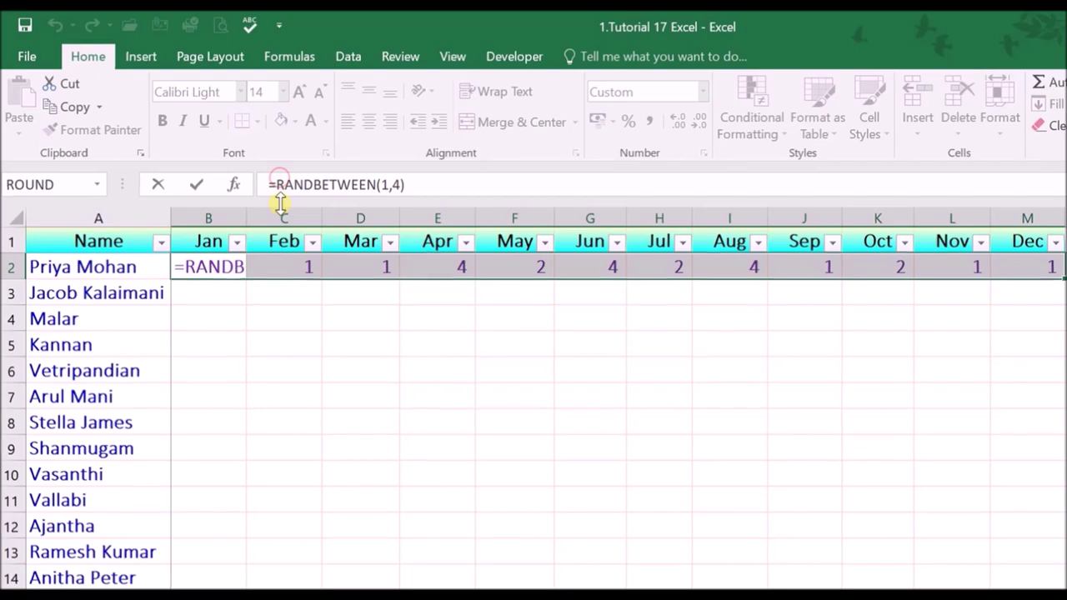
pyautogui.write('cho')
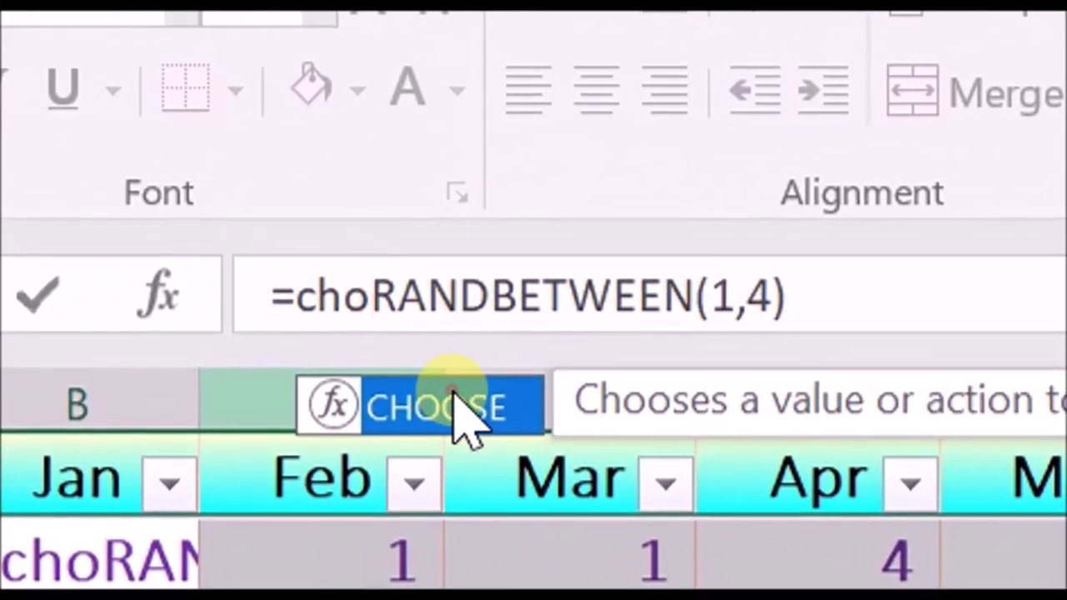
pyautogui.doubleClick(457, 400)
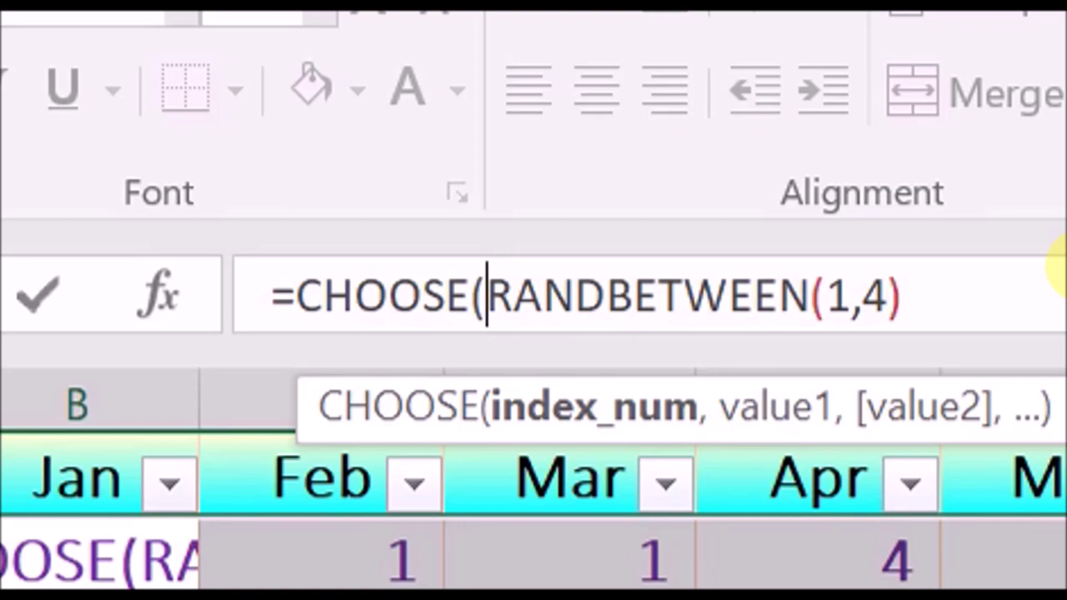
pyautogui.click(1058, 268)
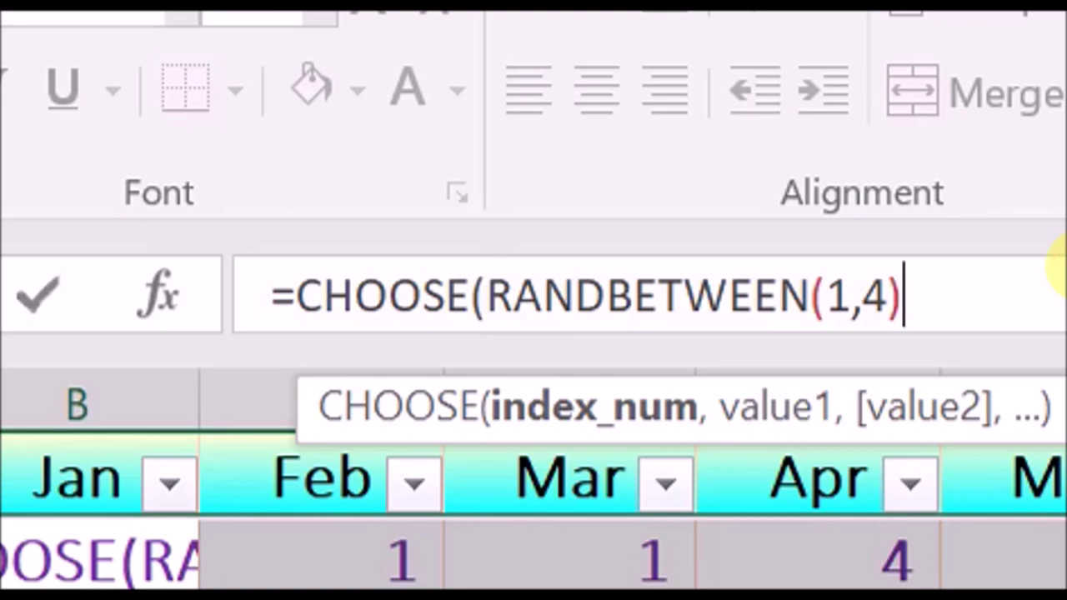
pyautogui.write(',"')
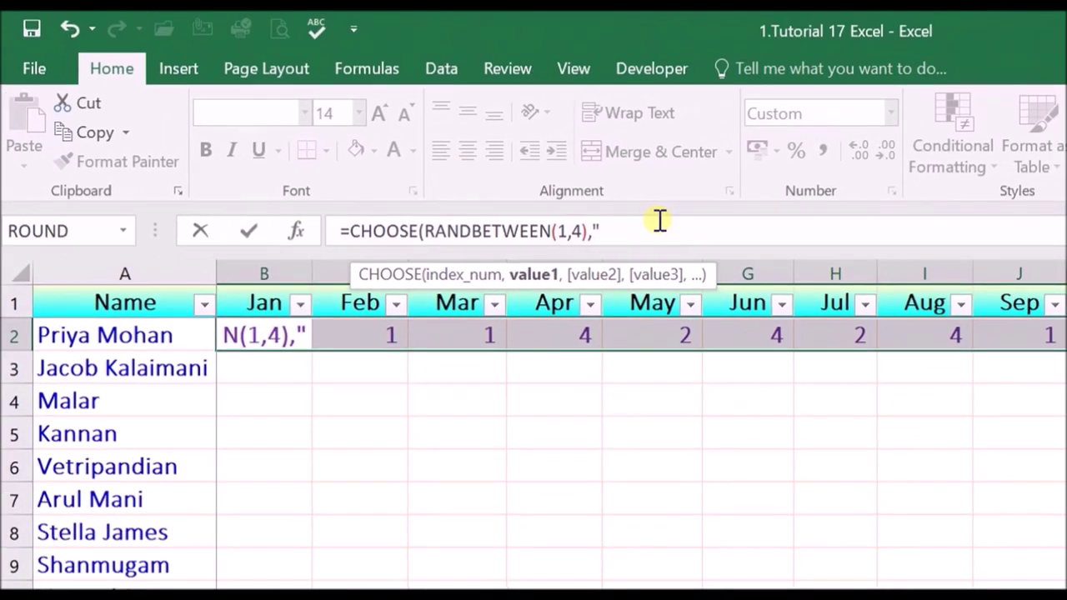
pyautogui.write('A","B","C",')
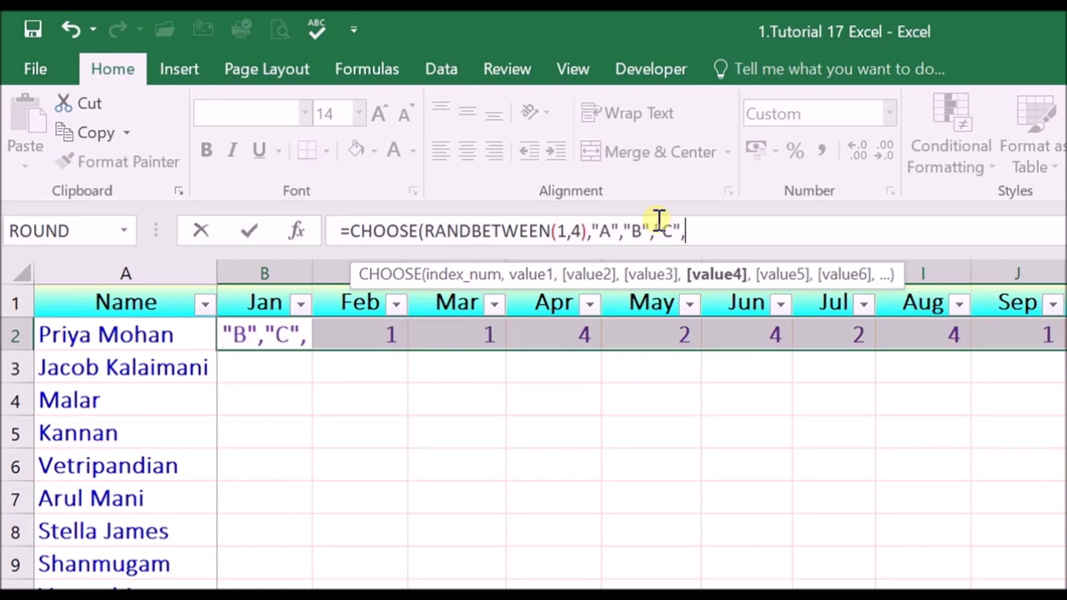
pyautogui.write('"D"')
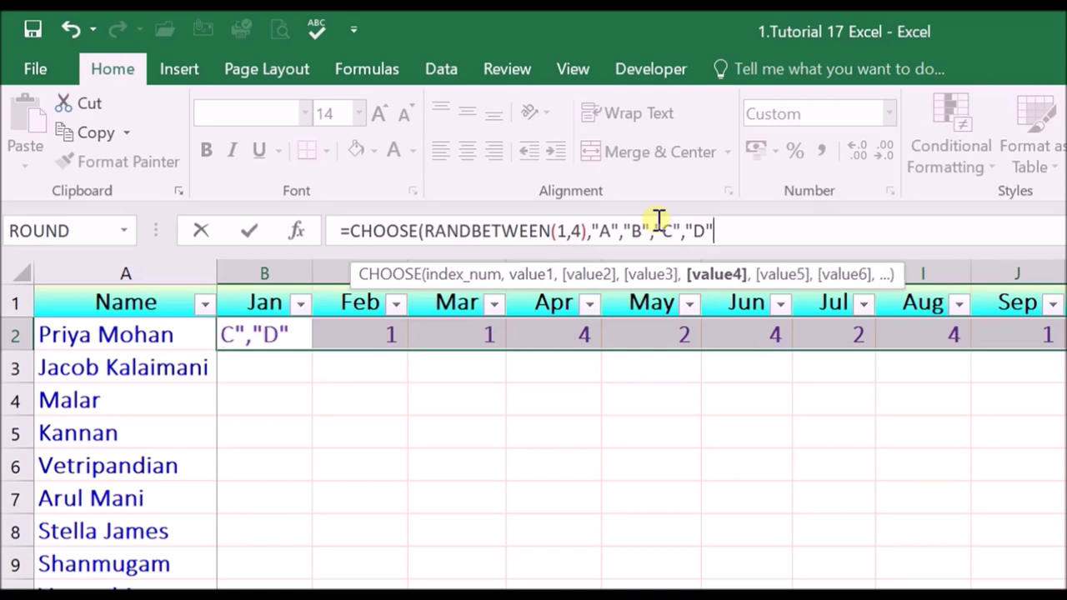
pyautogui.write(')')
pyautogui.press('Tab')
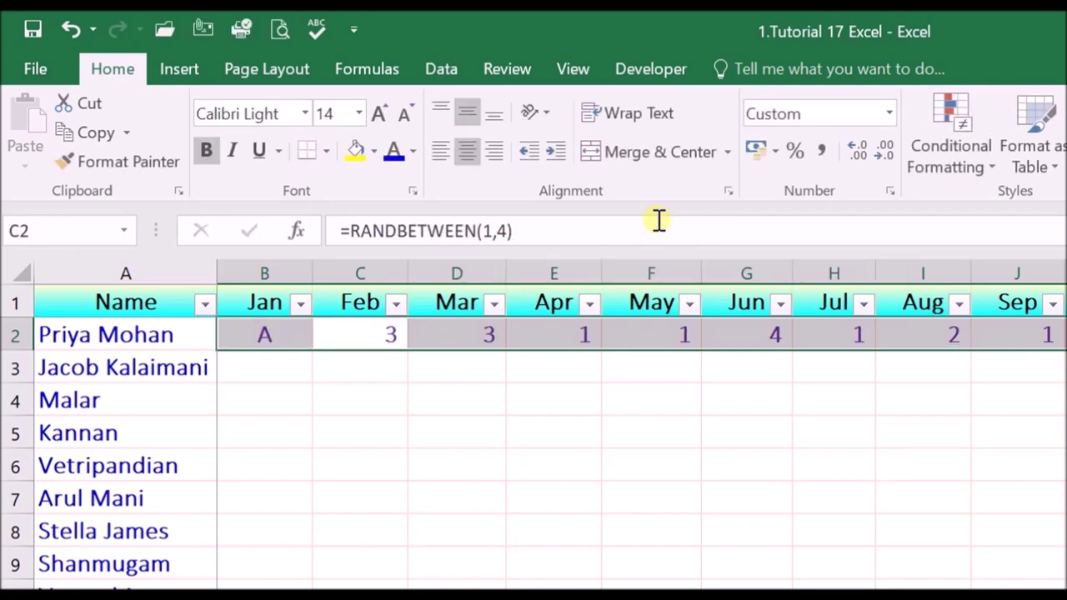
# - Fill the CHOOSE formula across all months and names, then reselect B2
pyautogui.click(295, 328)
pyautogui.moveTo(308, 338)
pyautogui.mouseDown()
pyautogui.moveTo(224, 255)
pyautogui.moveTo(197, 514)
pyautogui.moveTo(850, 514)
pyautogui.mouseUp()
pyautogui.scroll(3, 388, 362)
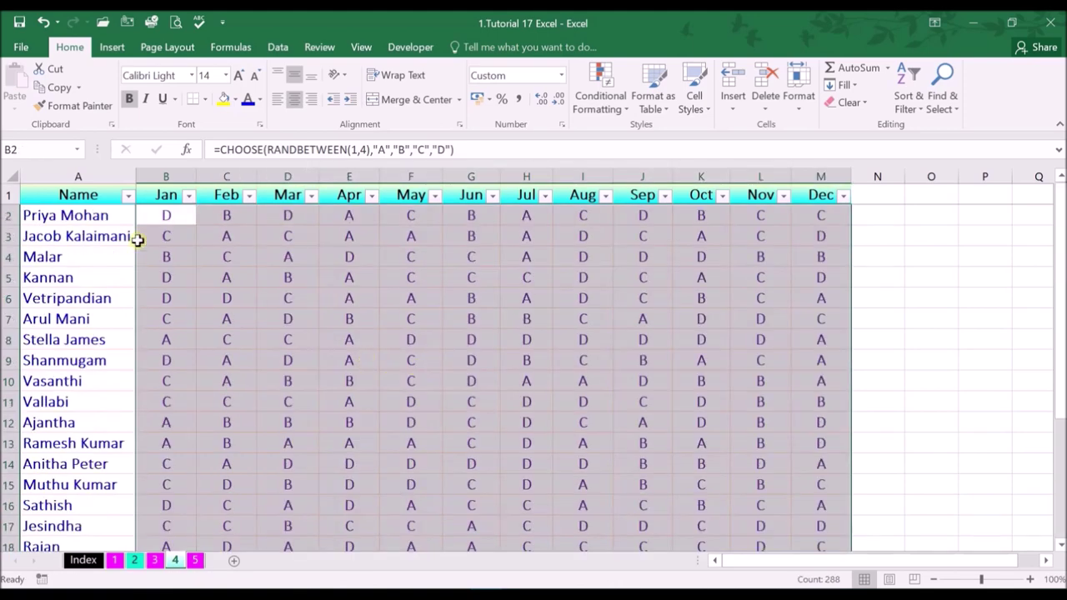
pyautogui.click(149, 214)
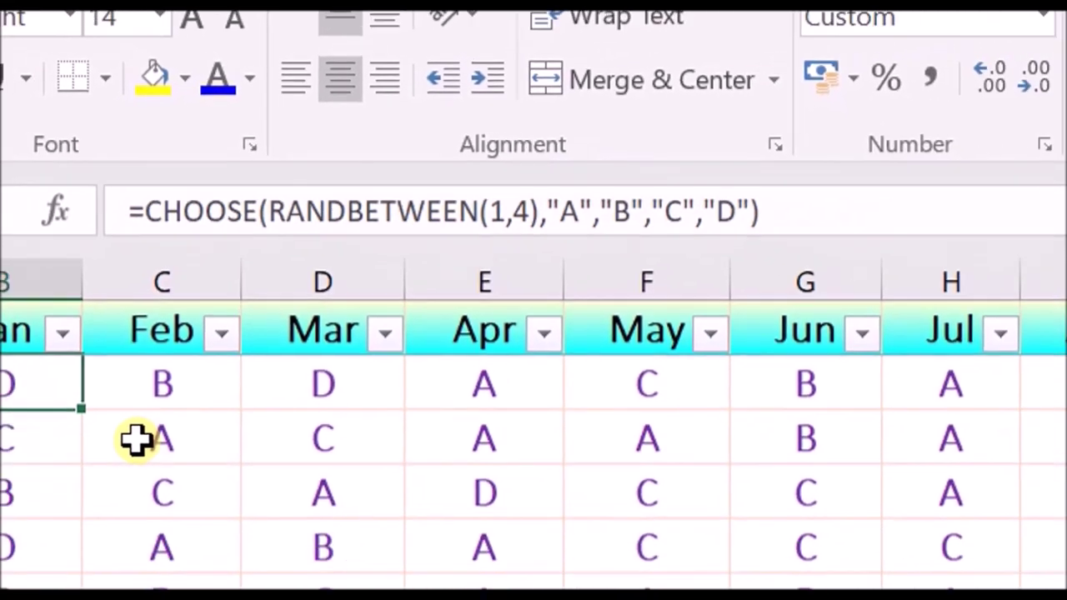
pyautogui.hotkey('ctrl', 'c')
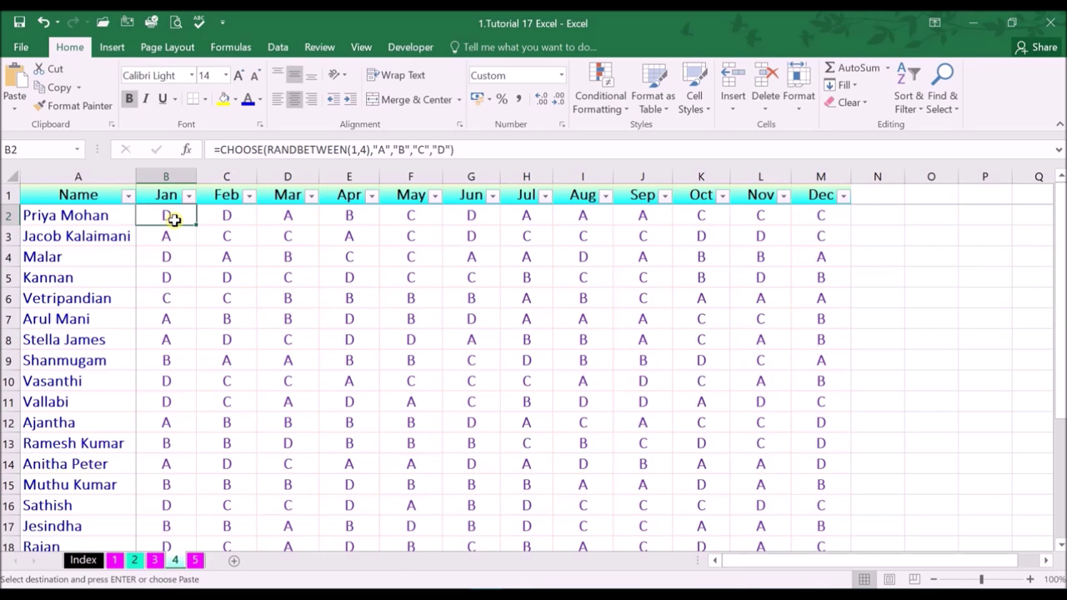
pyautogui.press('Escape')
pyautogui.press('F9')
pyautogui.press('F9')
pyautogui.press('F9')
pyautogui.press('F9')
pyautogui.press('F9')
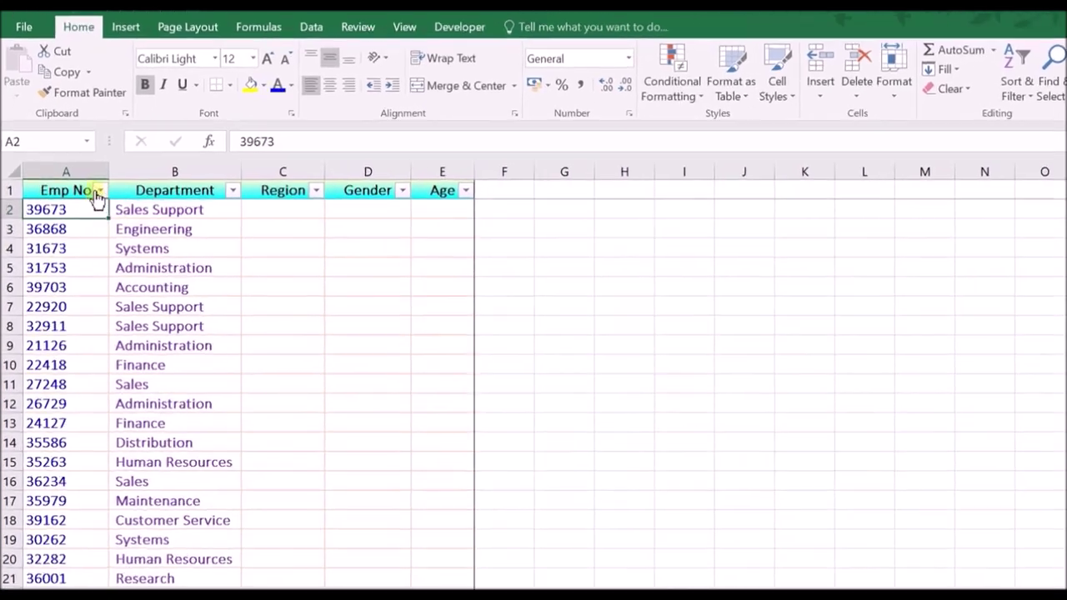
# - Look over the Emp No, Department, Region, Gender and Age columns, ending on C2
pyautogui.click(92, 170)
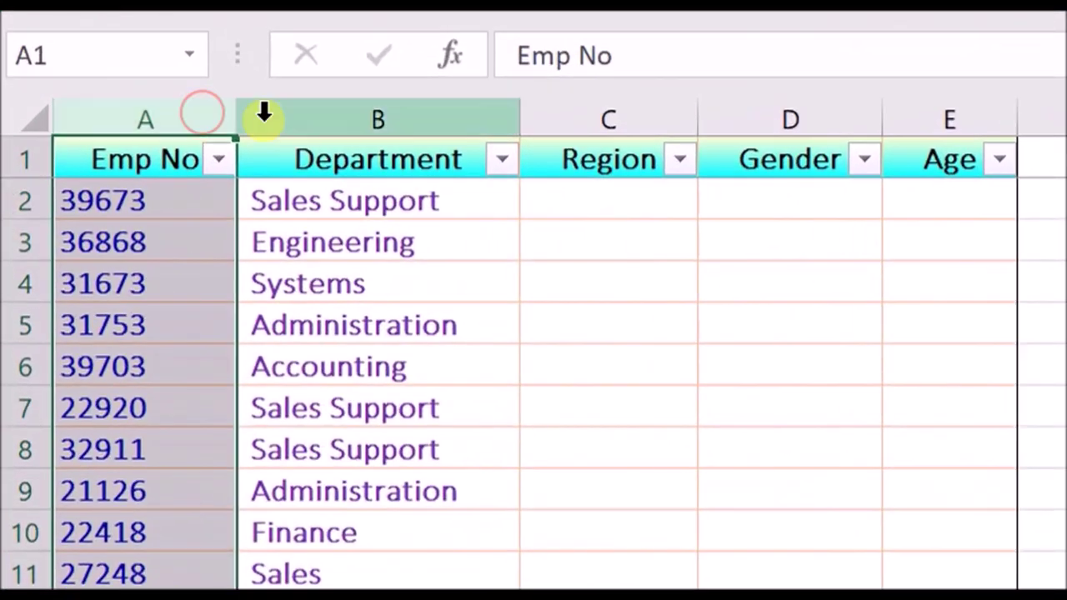
pyautogui.click(152, 170)
pyautogui.moveTo(607, 117); pyautogui.dragTo(909, 126)
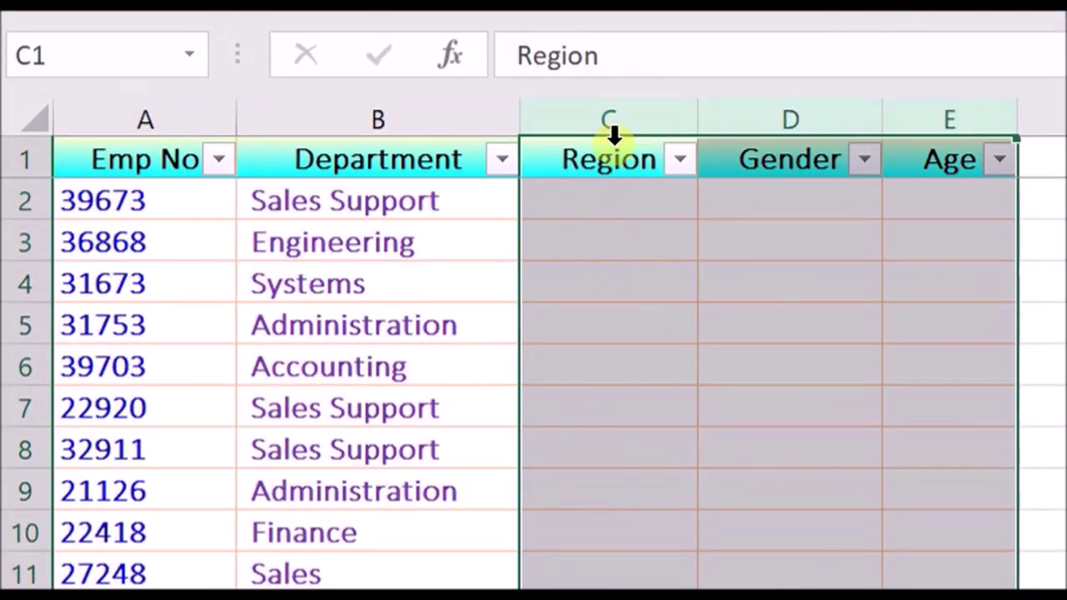
pyautogui.click(598, 201)
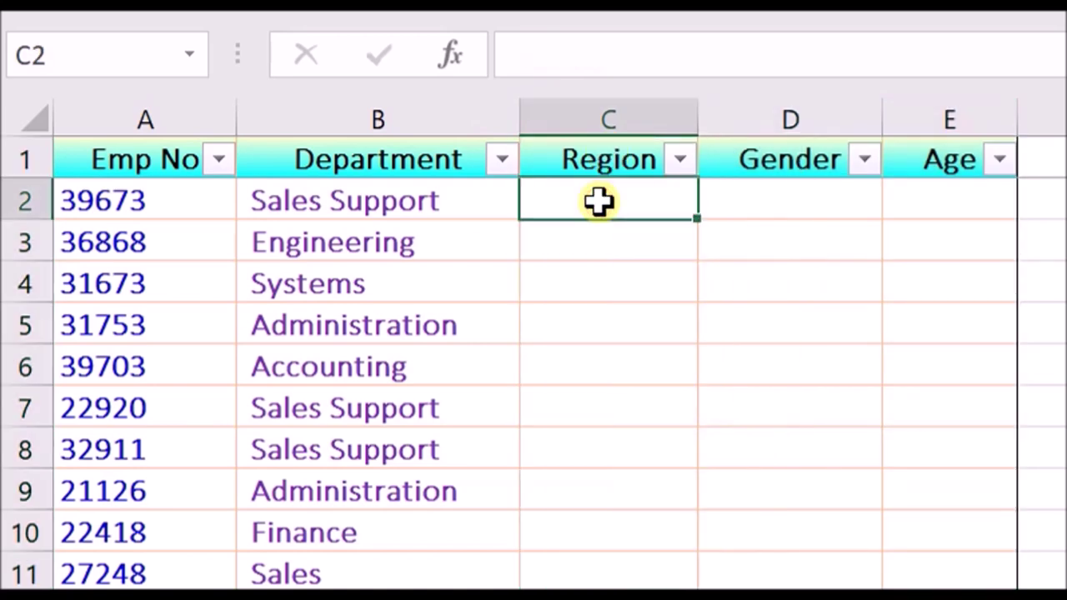
pyautogui.click(759, 195)
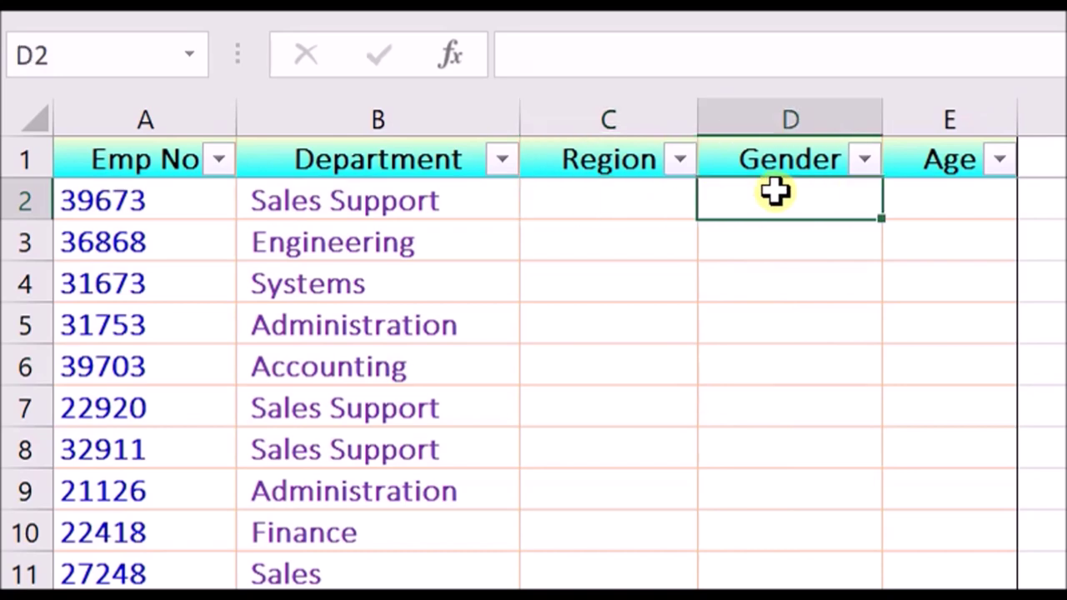
pyautogui.click(917, 197)
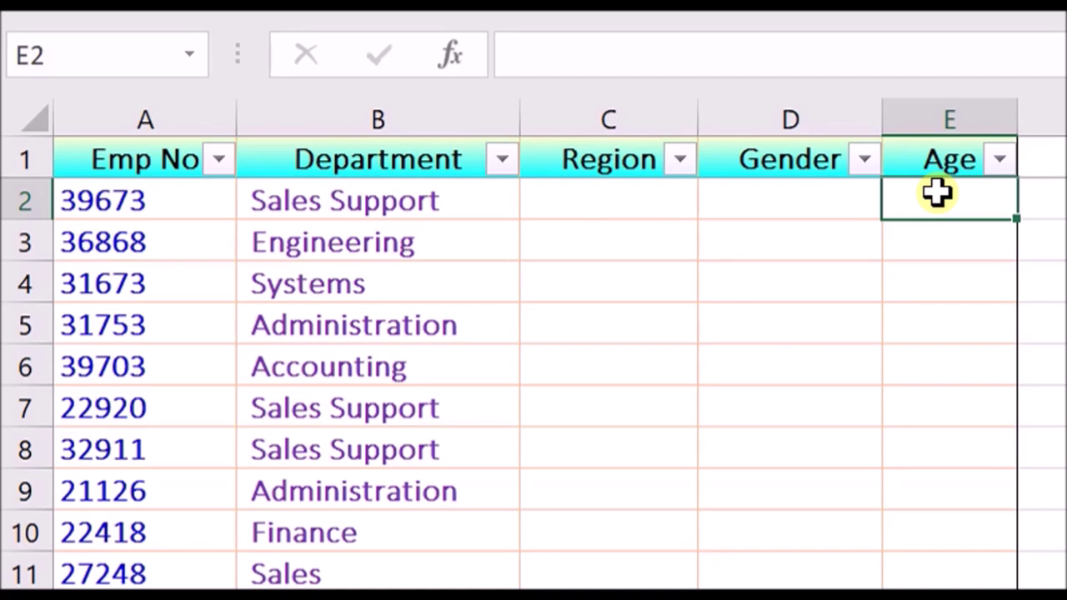
pyautogui.press('Left')
pyautogui.press('Left')
# - Enter =RANDBETWEEN(1,4) in the first Region cell C2
pyautogui.write('=rand')
pyautogui.click(671, 250)
pyautogui.doubleClick(650, 275)
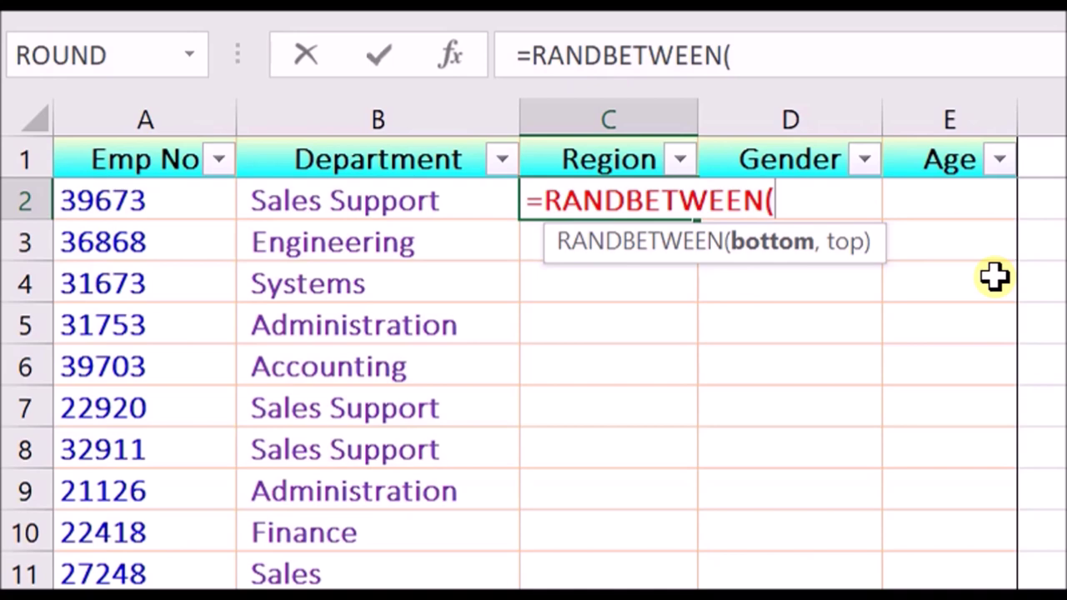
pyautogui.write('1,4')
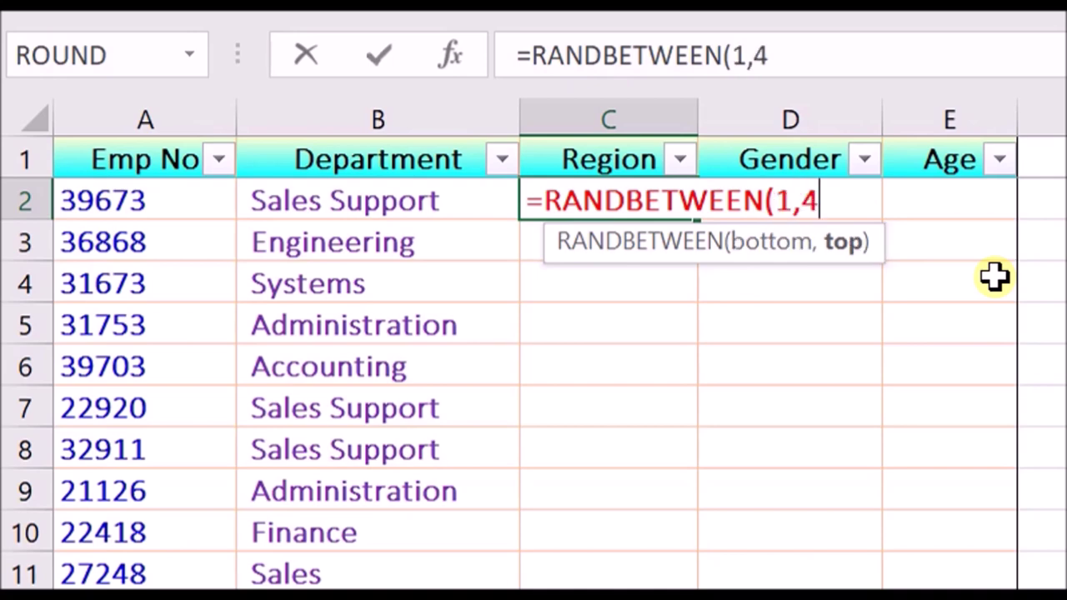
pyautogui.write(')')
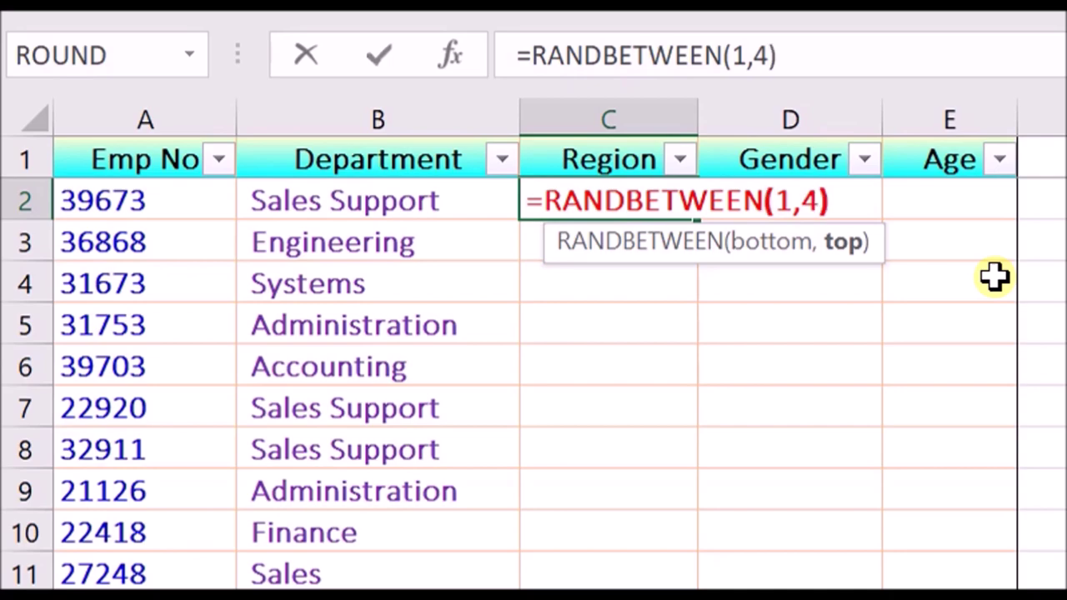
pyautogui.hotkey('ctrl', 'Return')
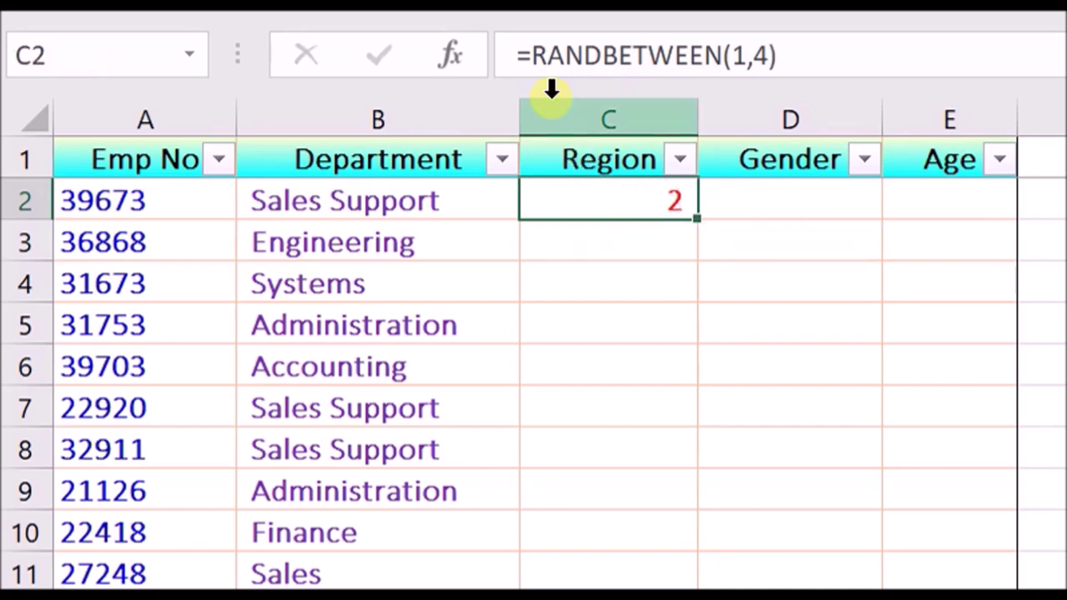
# - Wrap C2 in CHOOSE with "North","South","East","West", fixing the missing quote
pyautogui.click(534, 57)
pyautogui.write('choo')
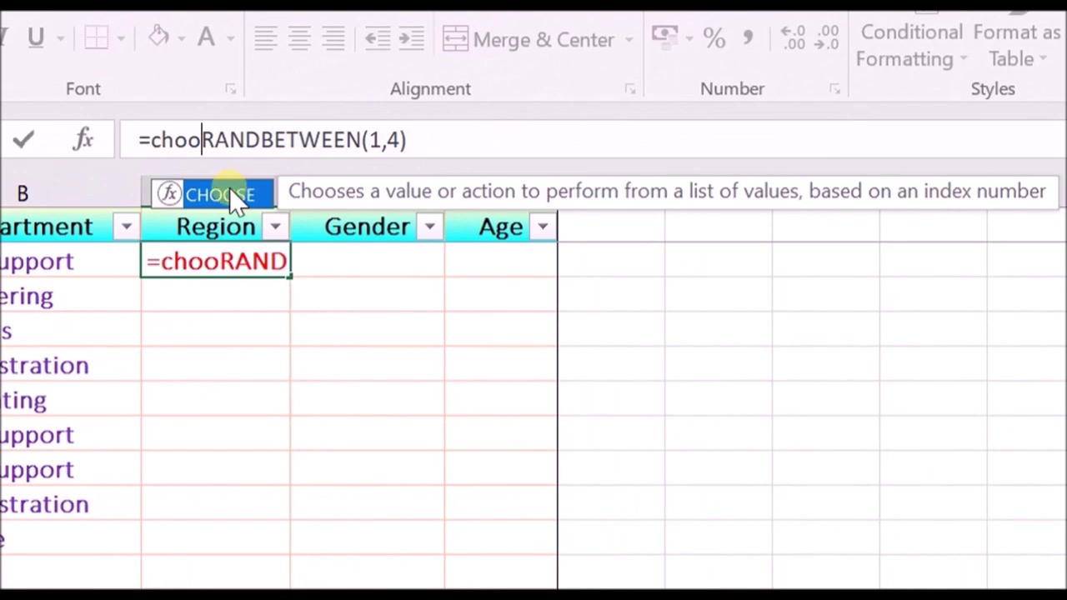
pyautogui.doubleClick(231, 192)
pyautogui.click(500, 123)
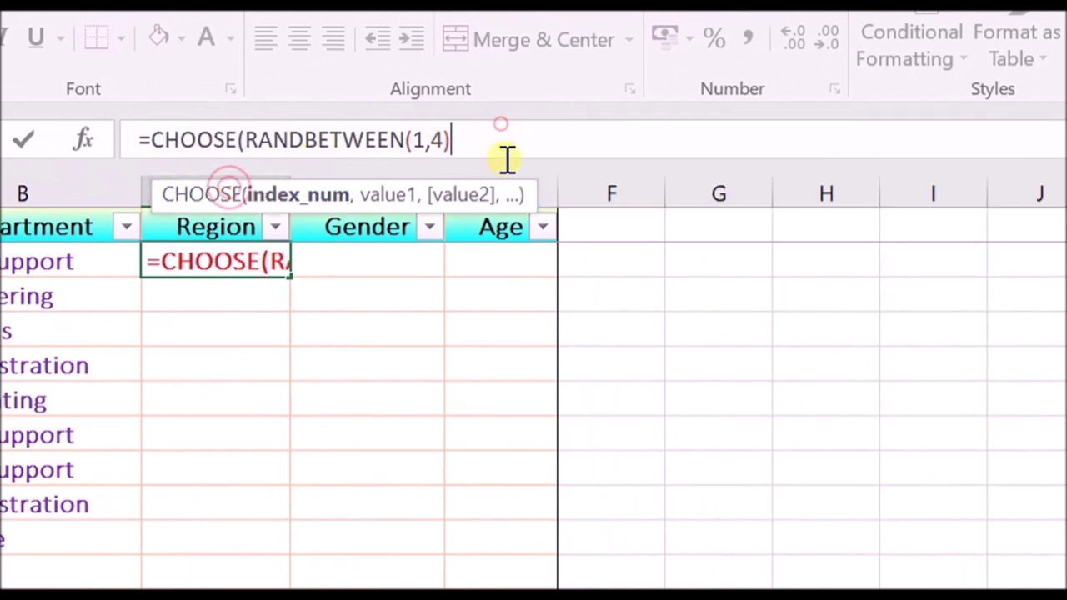
pyautogui.write(',"North","South",')
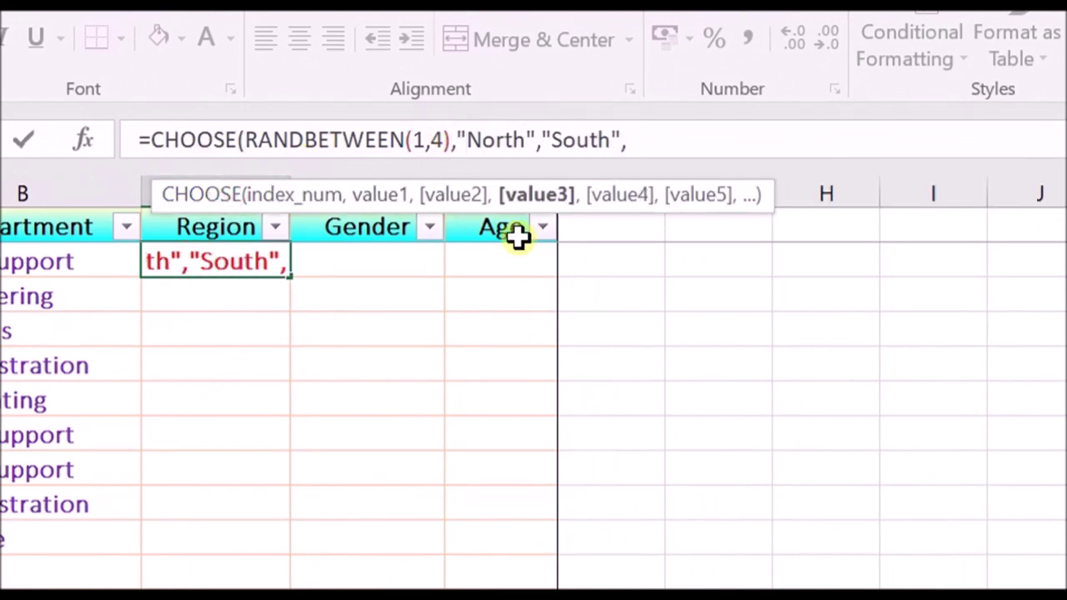
pyautogui.write('East","West')
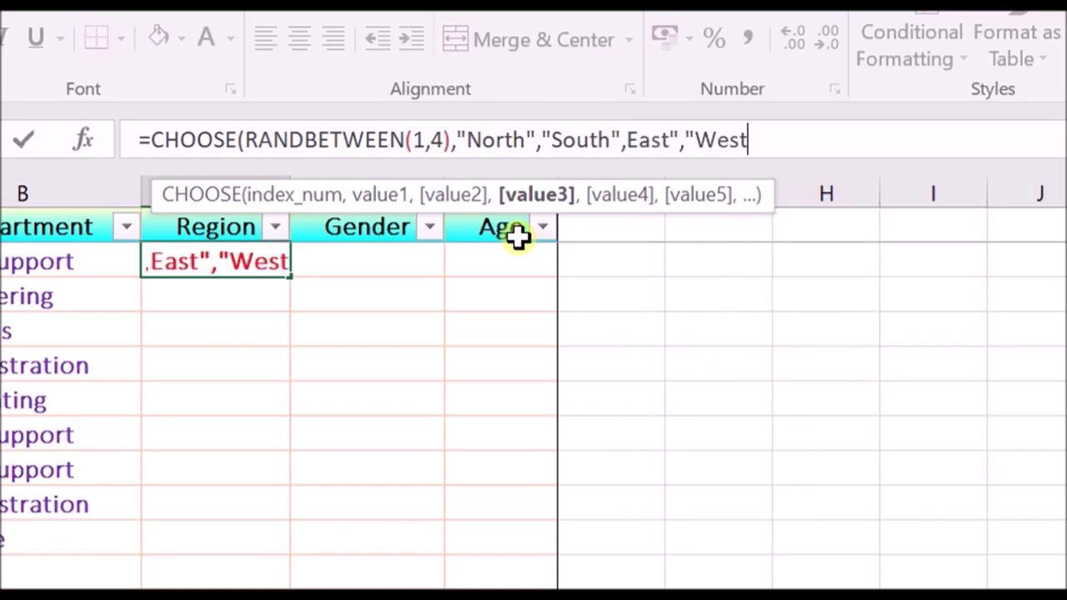
pyautogui.write('"')
pyautogui.click(629, 136)
pyautogui.write(')')
pyautogui.press('Return')
# - Copy the Region formula down the column for every employee
pyautogui.click(279, 265)
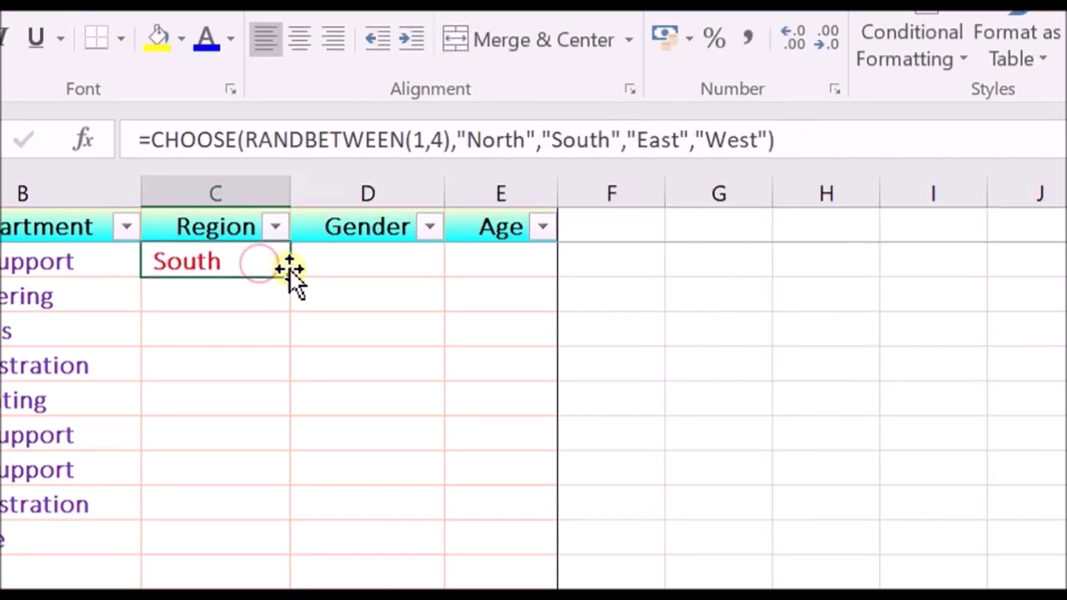
pyautogui.doubleClick(289, 275)
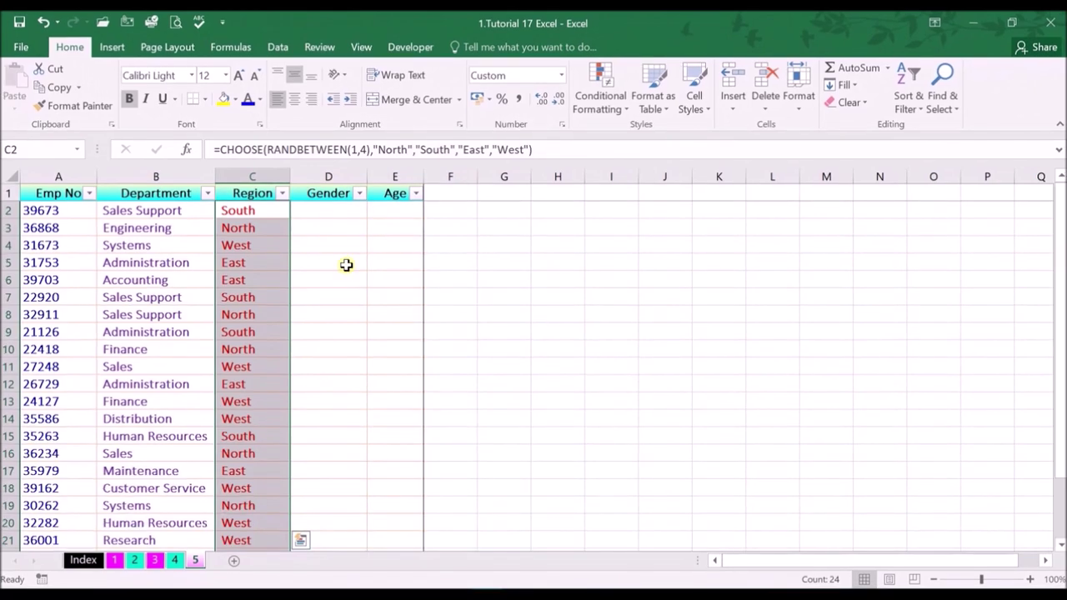
pyautogui.click(335, 213)
# - Enter =RANDBETWEEN(1,2) in the first Gender cell D2
pyautogui.write('=')
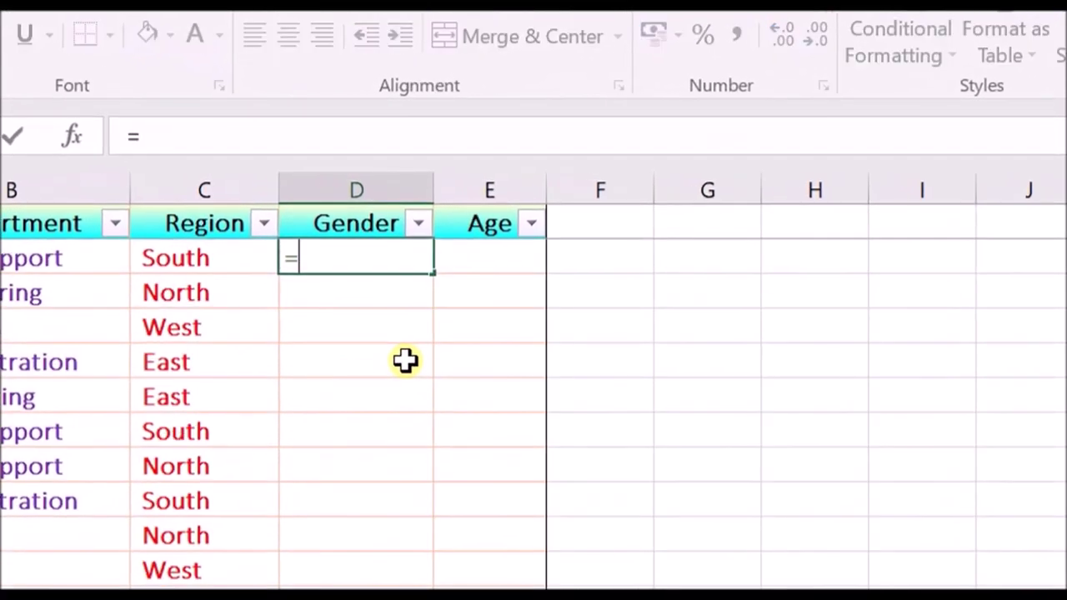
pyautogui.write('rand')
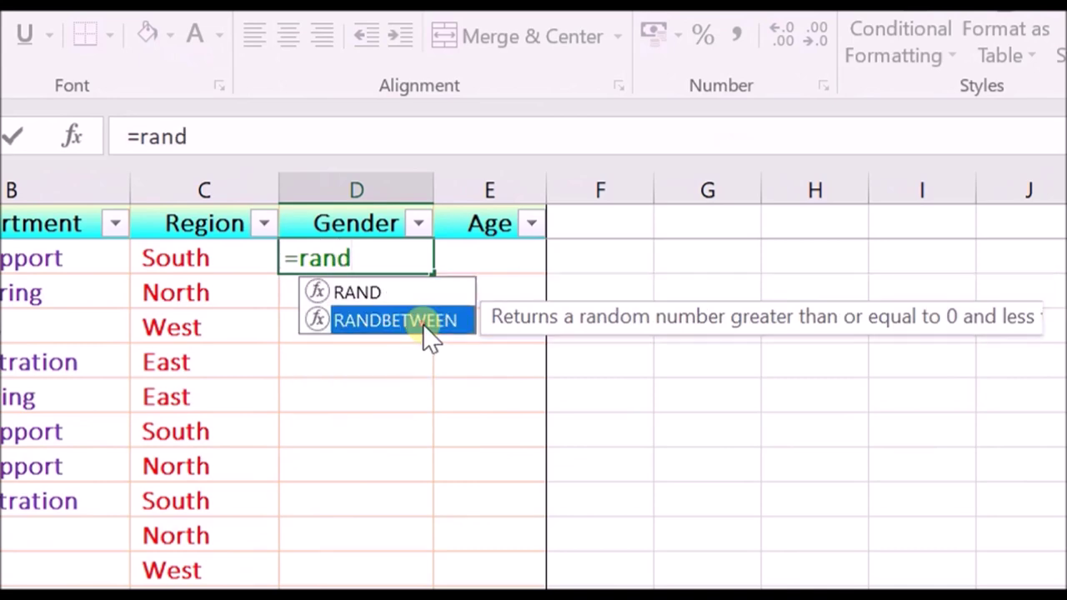
pyautogui.doubleClick(422, 323)
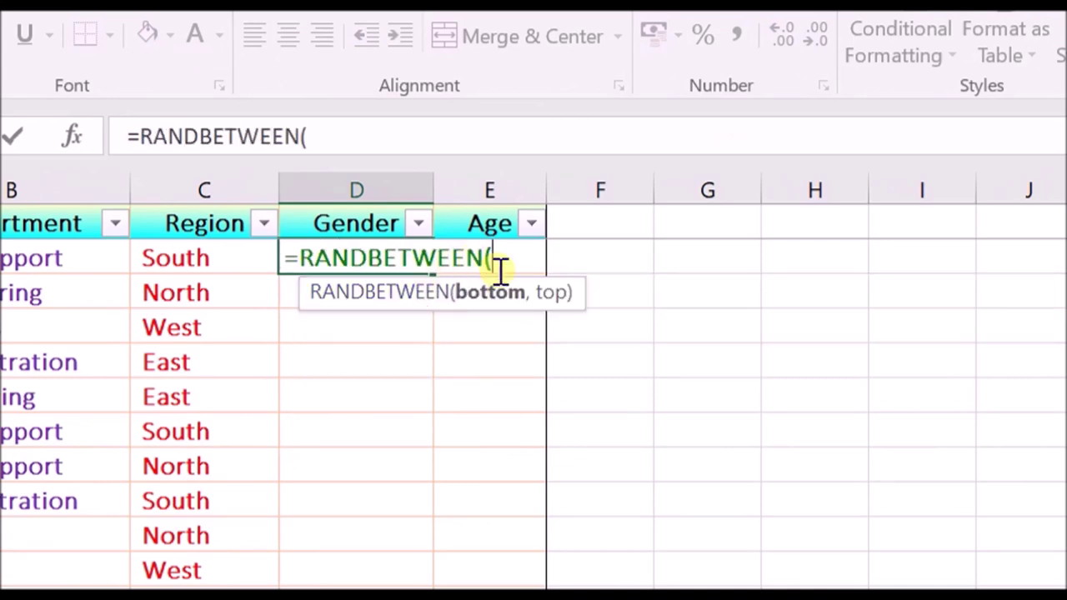
pyautogui.write('1')
pyautogui.write(',2')
pyautogui.hotkey('ctrl', 'Return')
pyautogui.click(440, 306)
pyautogui.click(388, 260)
# - Wrap D2 in CHOOSE so it returns "Male" or "Female"
pyautogui.click(150, 138)
pyautogui.click(142, 137)
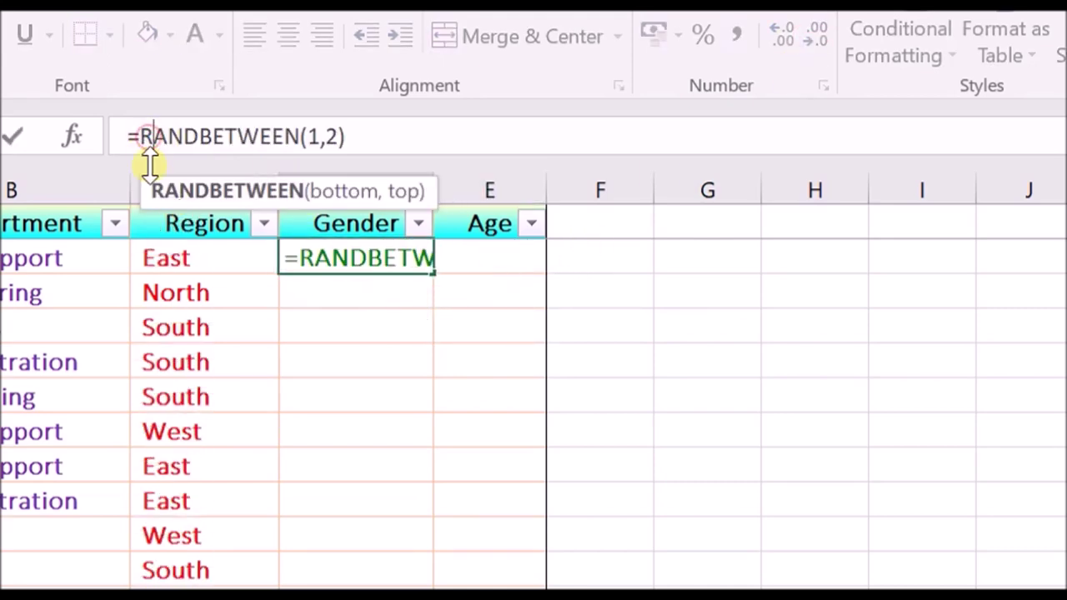
pyautogui.write('choo')
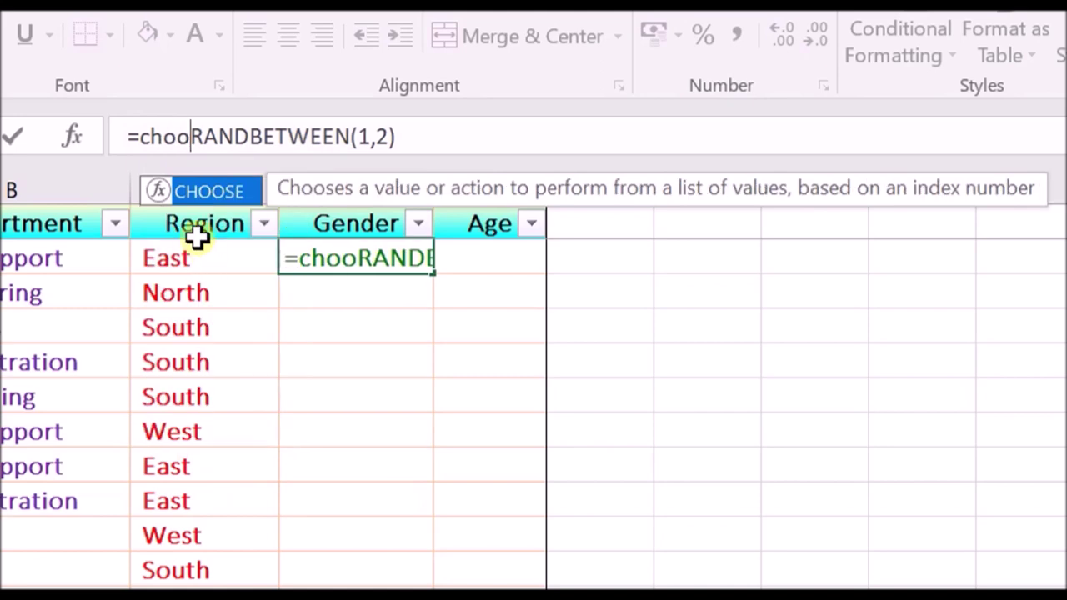
pyautogui.doubleClick(218, 191)
pyautogui.click(507, 136)
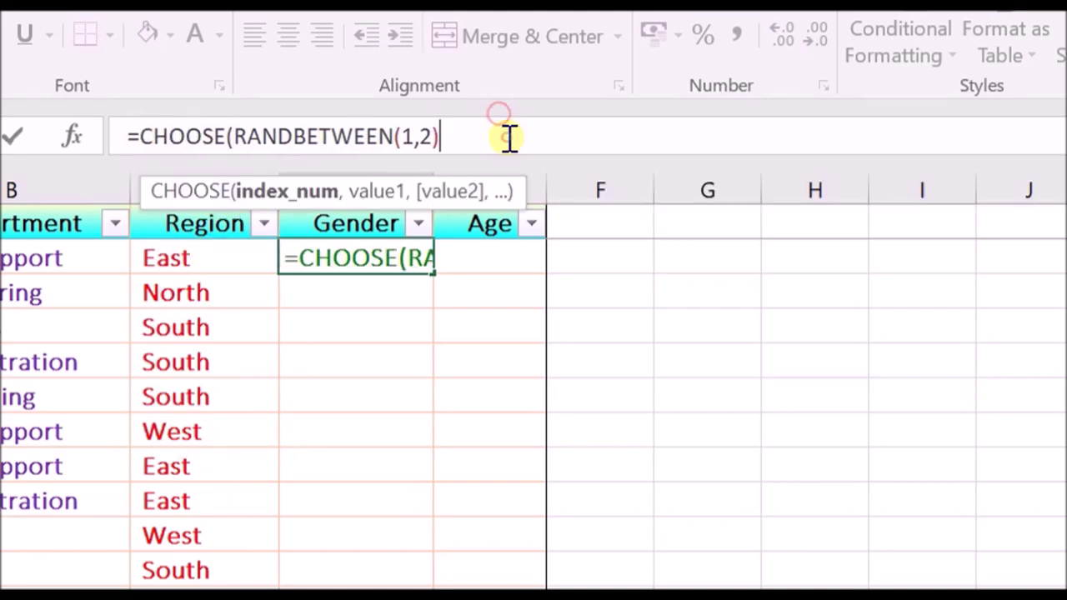
pyautogui.write(',"Male')
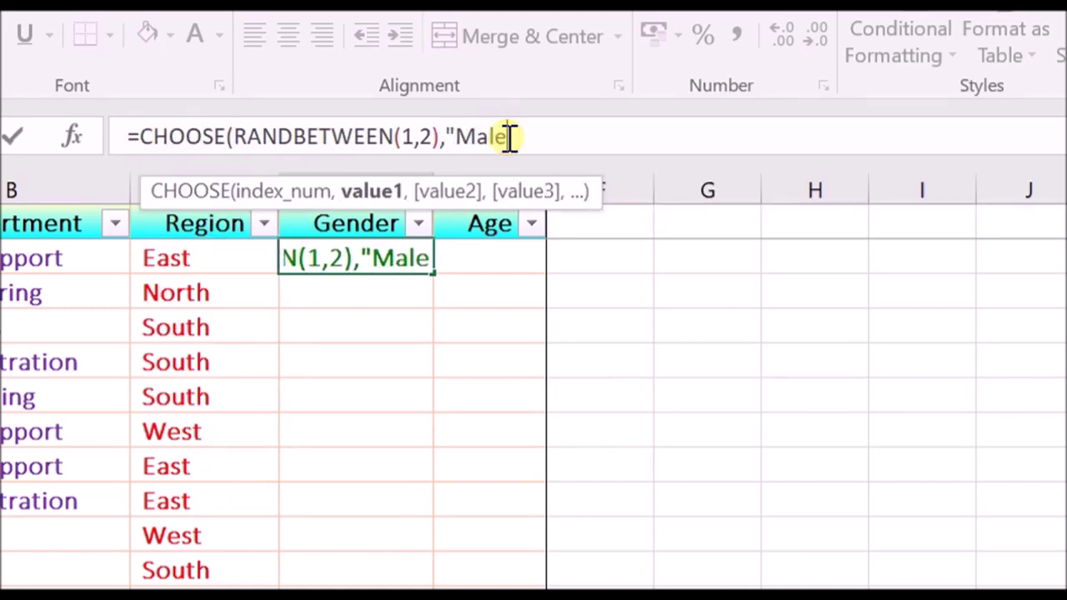
pyautogui.write('","Fema')
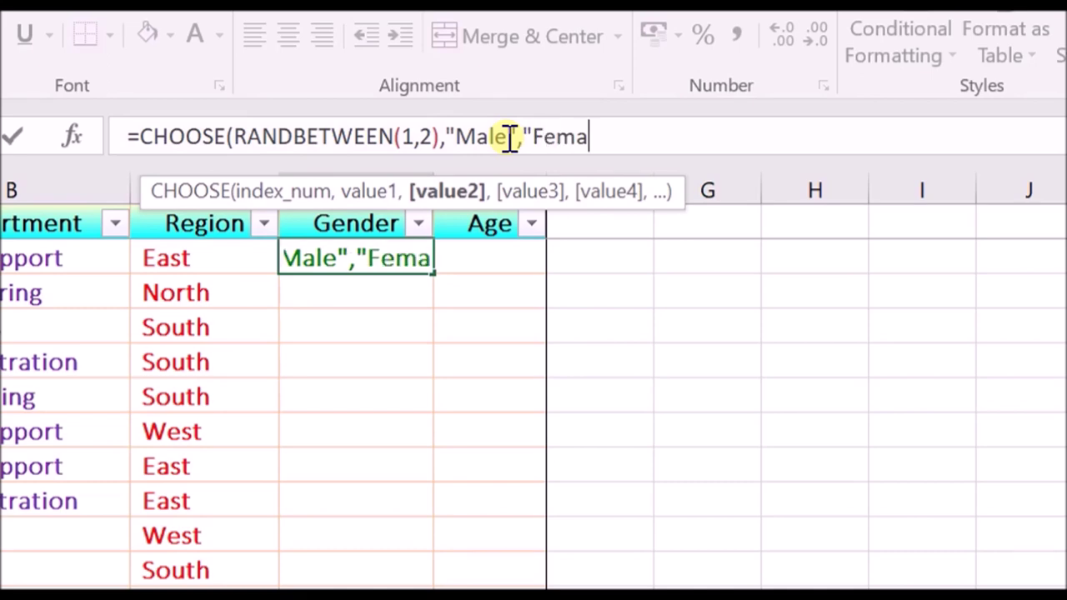
pyautogui.write('le")')
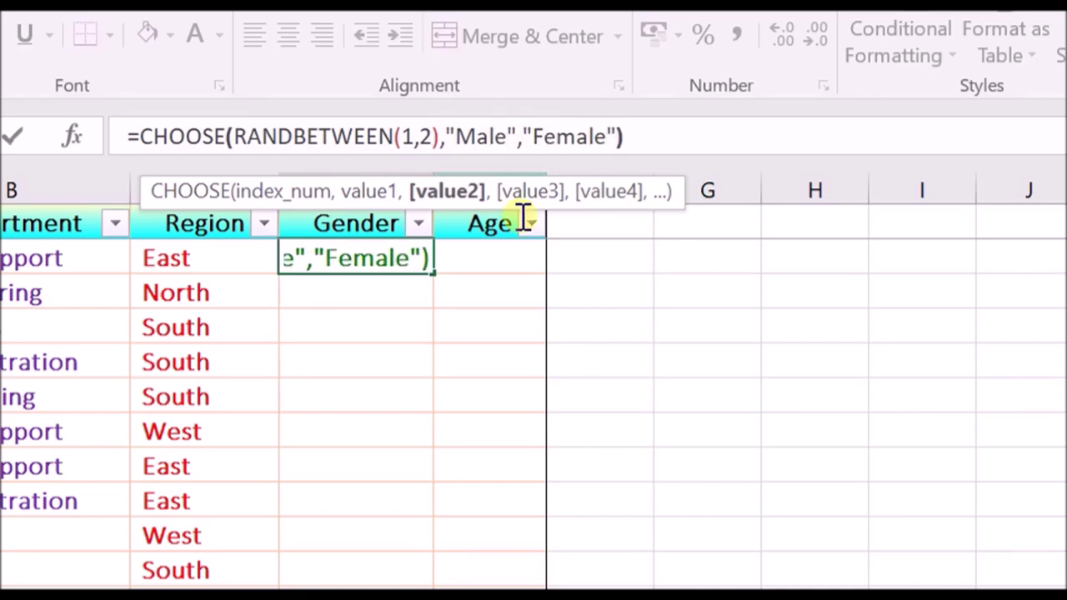
pyautogui.press('Return')
# - Copy the Gender formula down the column for every employee
pyautogui.click(410, 259)
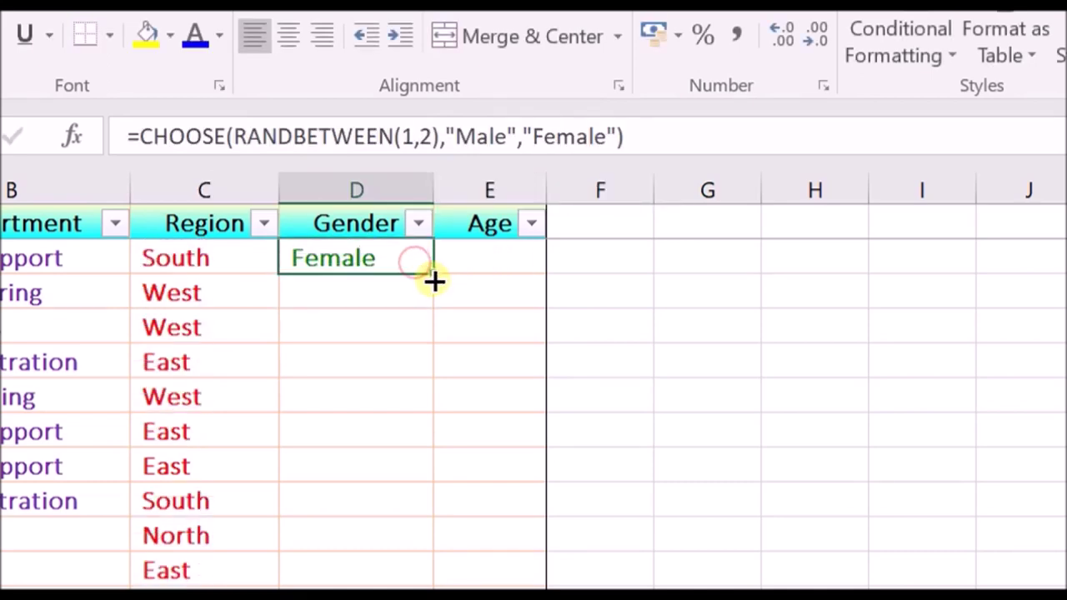
pyautogui.doubleClick(432, 275)
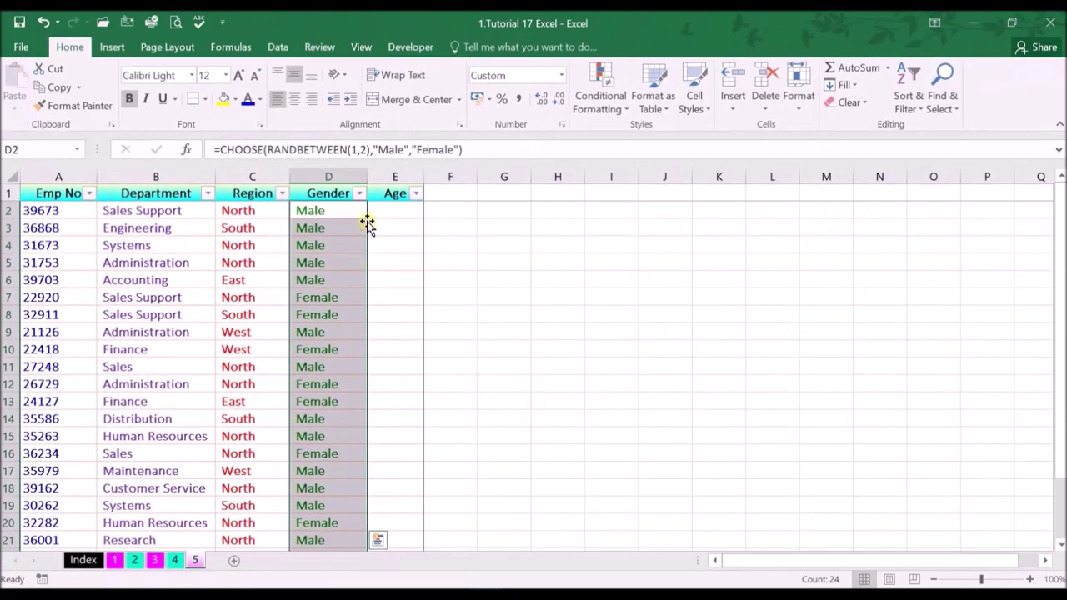
pyautogui.click(377, 214)
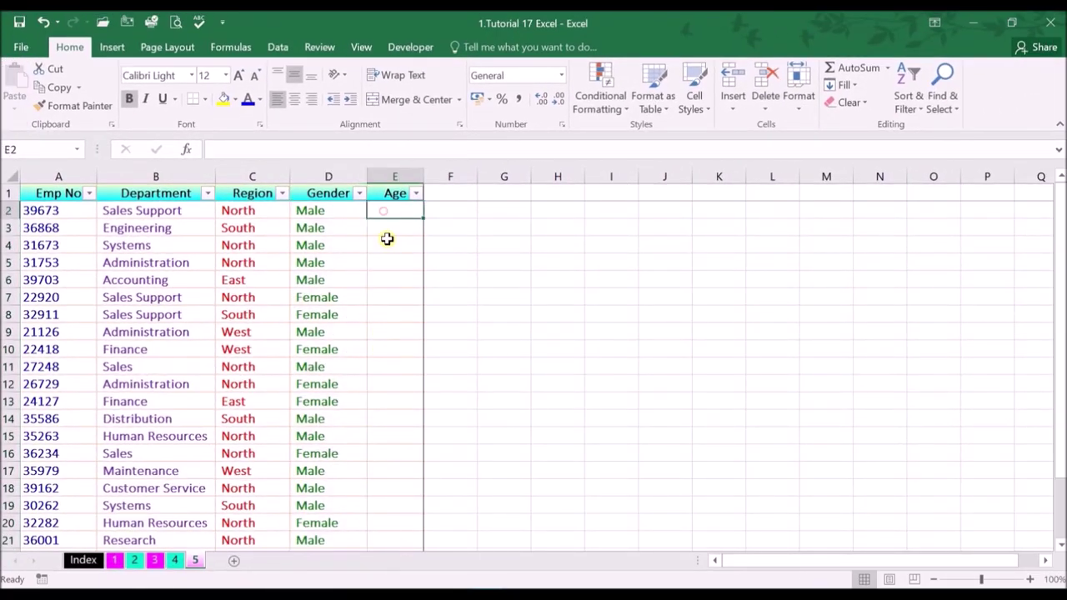
# - Enter =RANDBETWEEN(20,60) in the first Age cell E2
pyautogui.write('=ran')
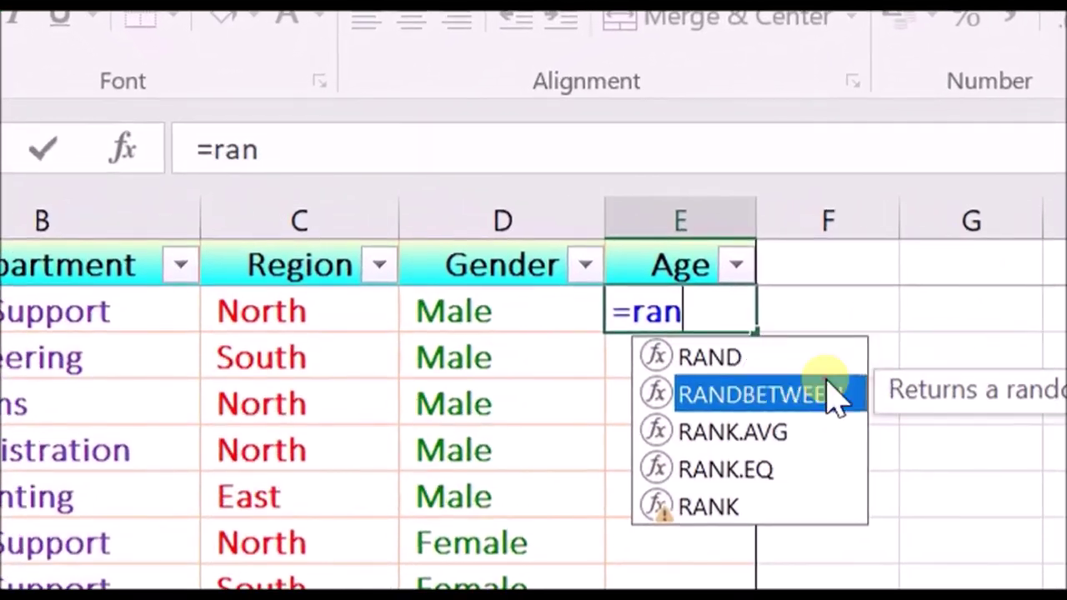
pyautogui.doubleClick(448, 242)
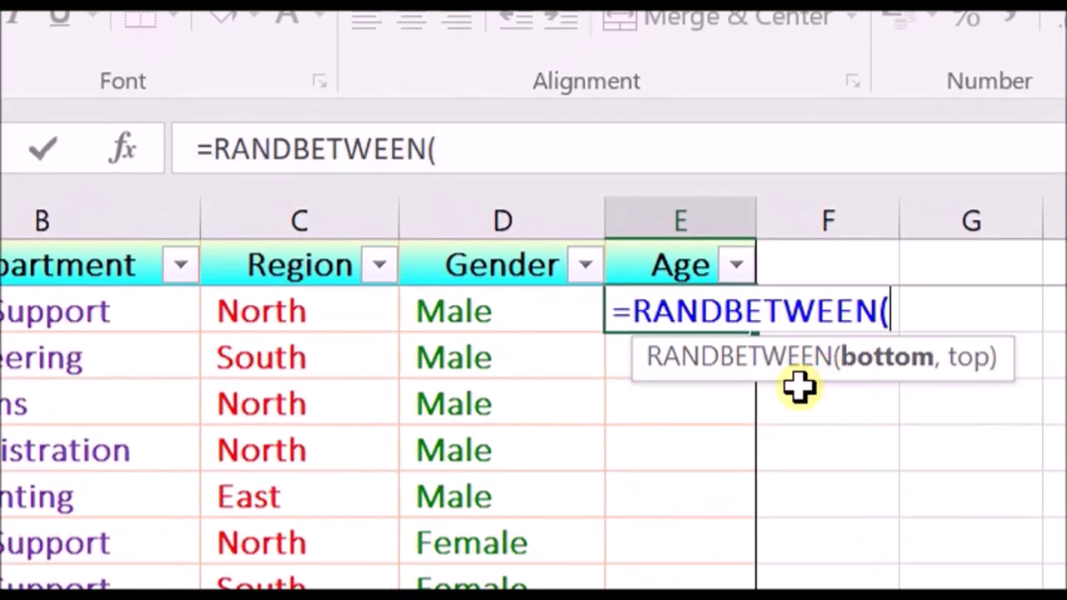
pyautogui.write('20,')
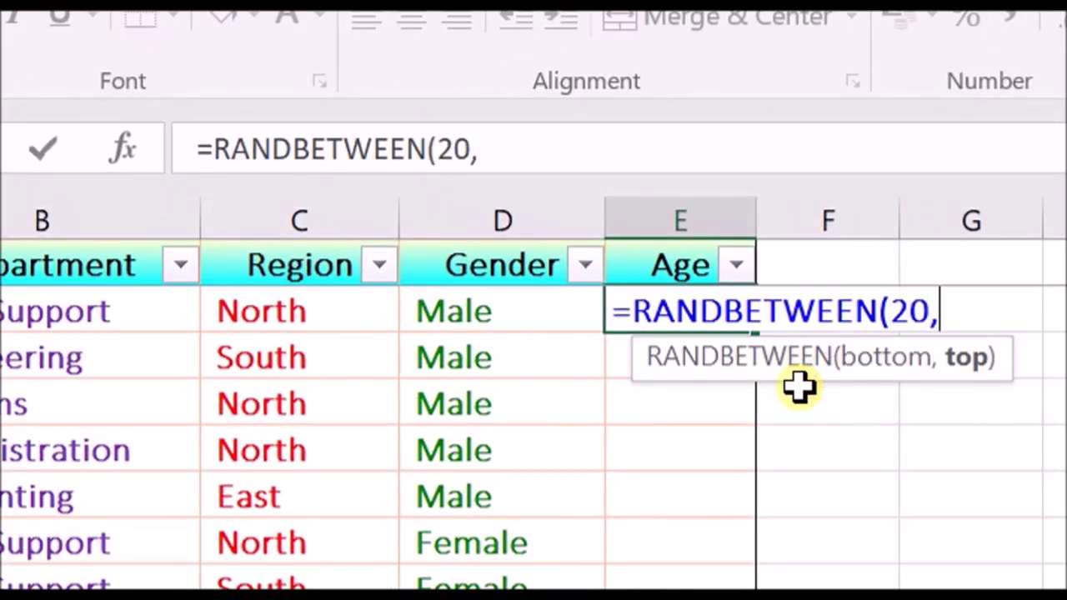
pyautogui.write('60)')
pyautogui.press('Return')
# - Copy the Age formula down the column, then show the Index sheet
pyautogui.click(727, 321)
pyautogui.doubleClick(754, 331)
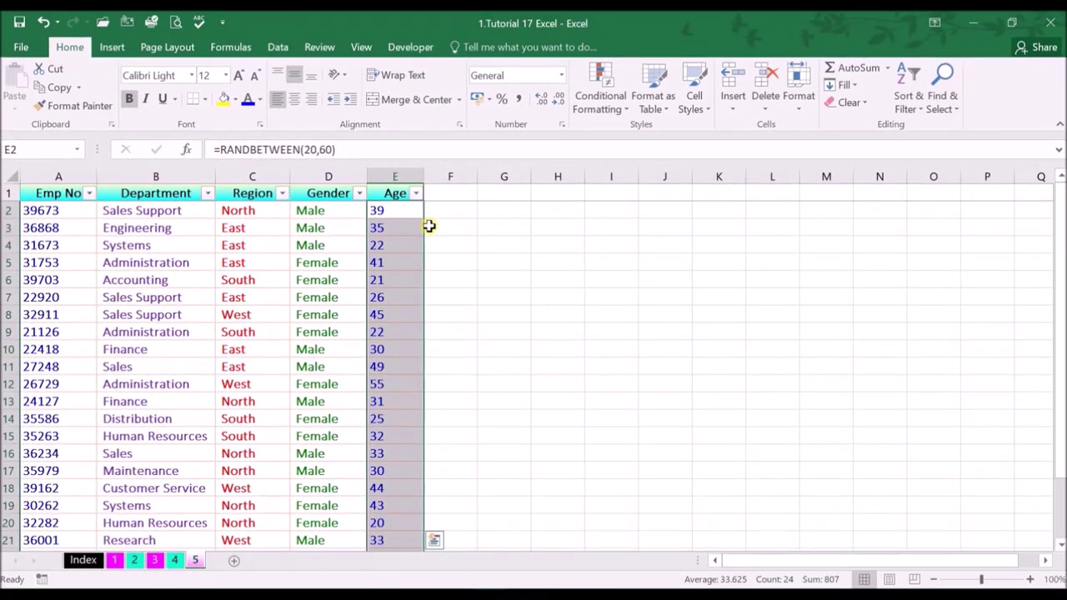
pyautogui.click(25, 193)
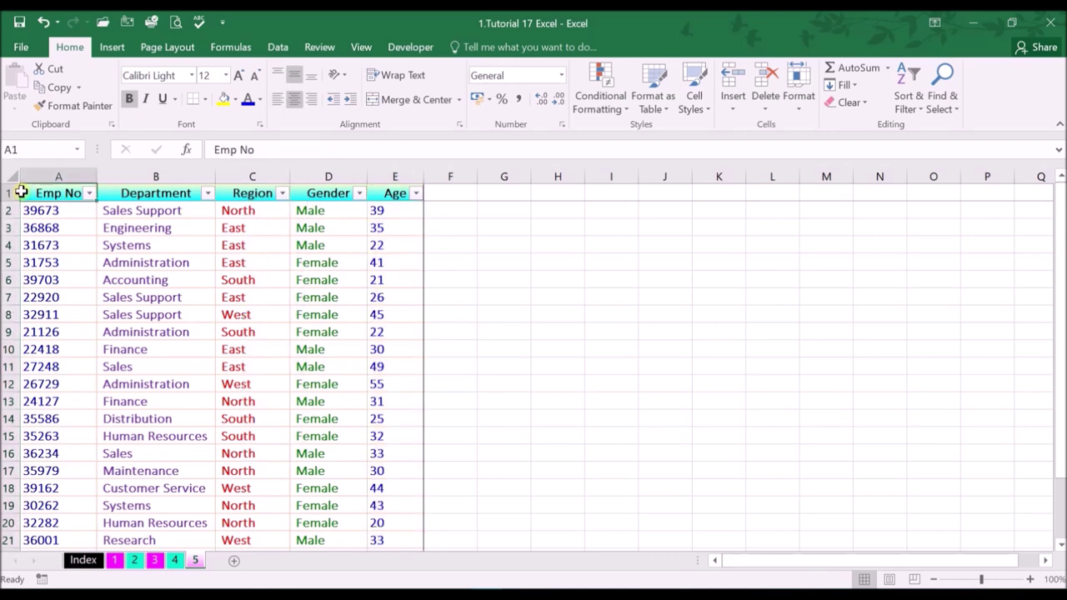
pyautogui.click(73, 559)
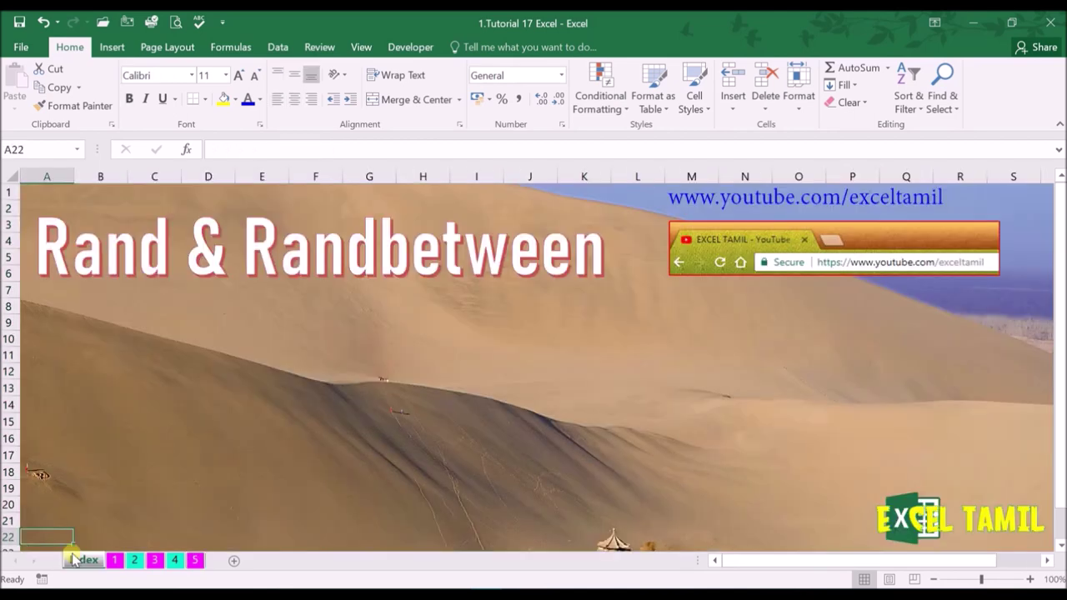